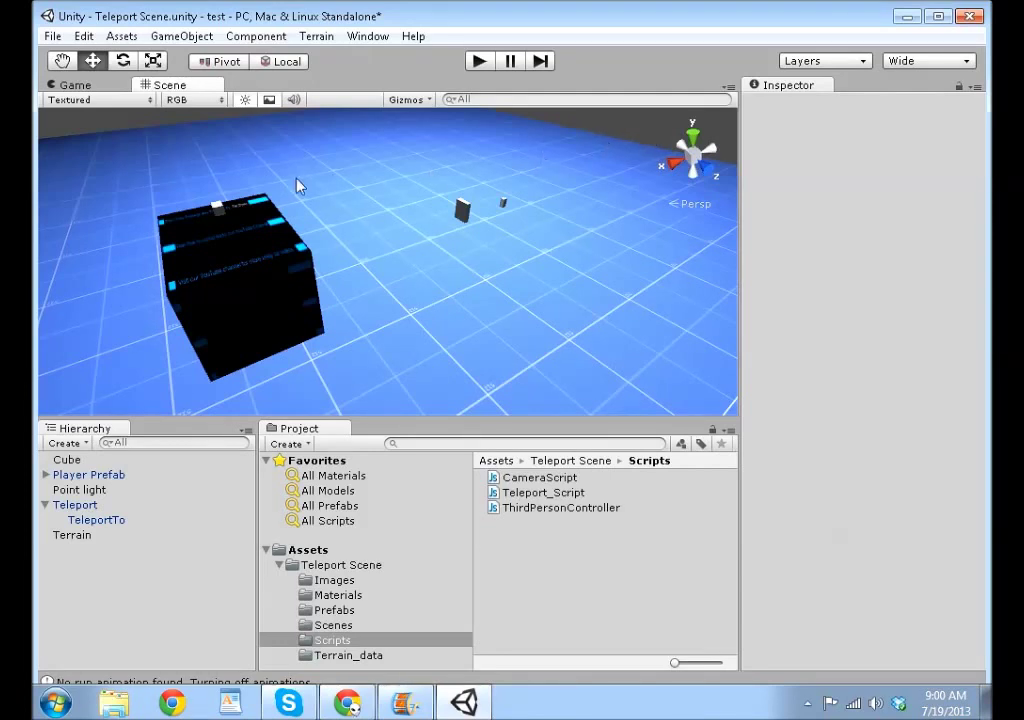
Inspect the Teleport trigger object, then minimize Unity to reach the desktop
{"action": "left_click", "coordinate": [222, 218]}
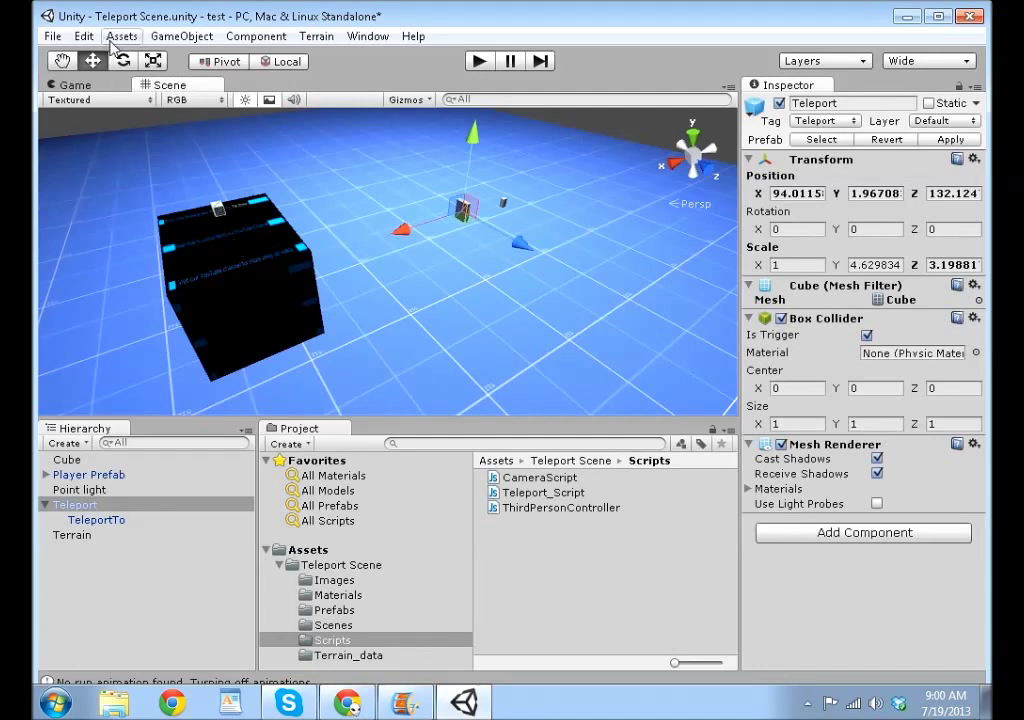
{"action": "left_click", "coordinate": [906, 17]}
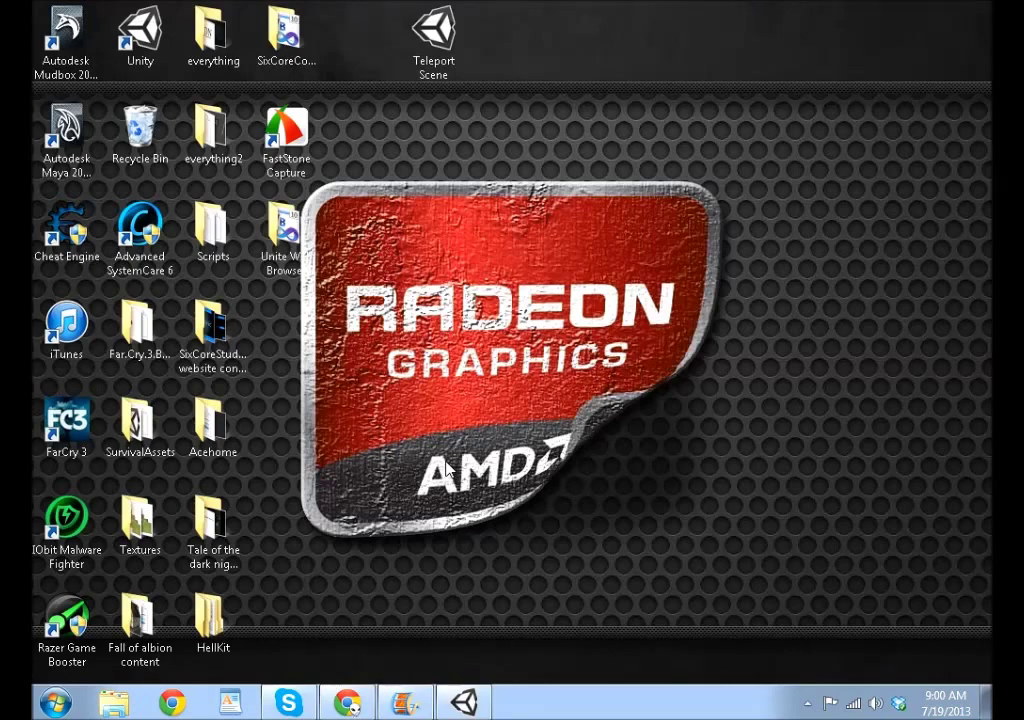
Reopen the Teleport Scene package from the desktop and dismiss the 'Nothing to import!' notice
{"action": "double_click", "coordinate": [433, 40]}
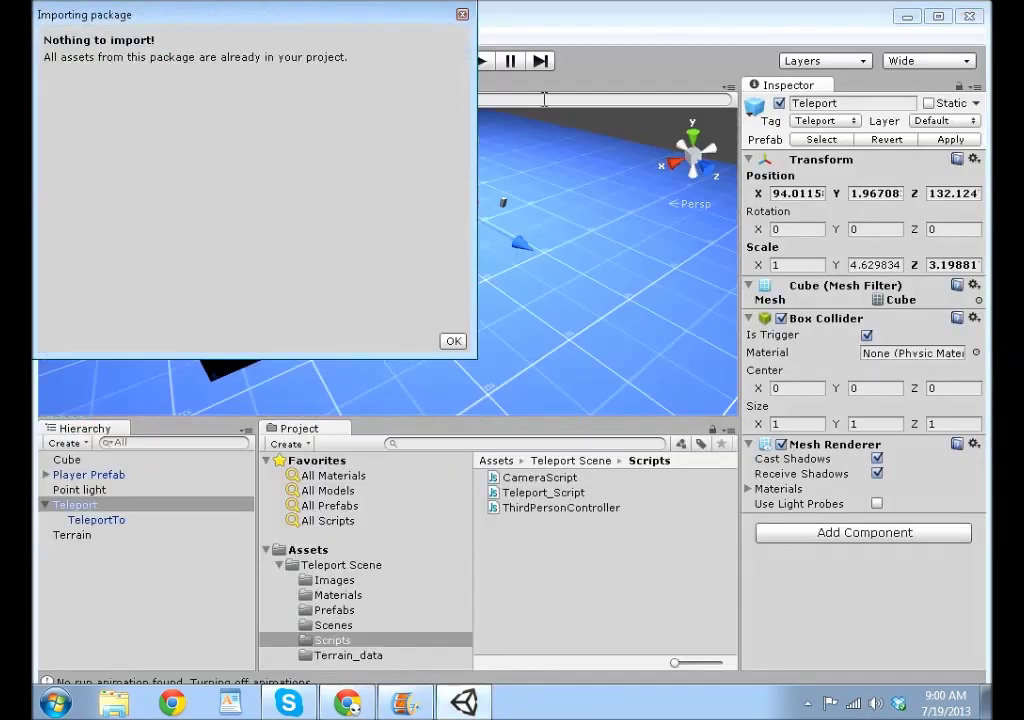
{"action": "left_click", "coordinate": [453, 342]}
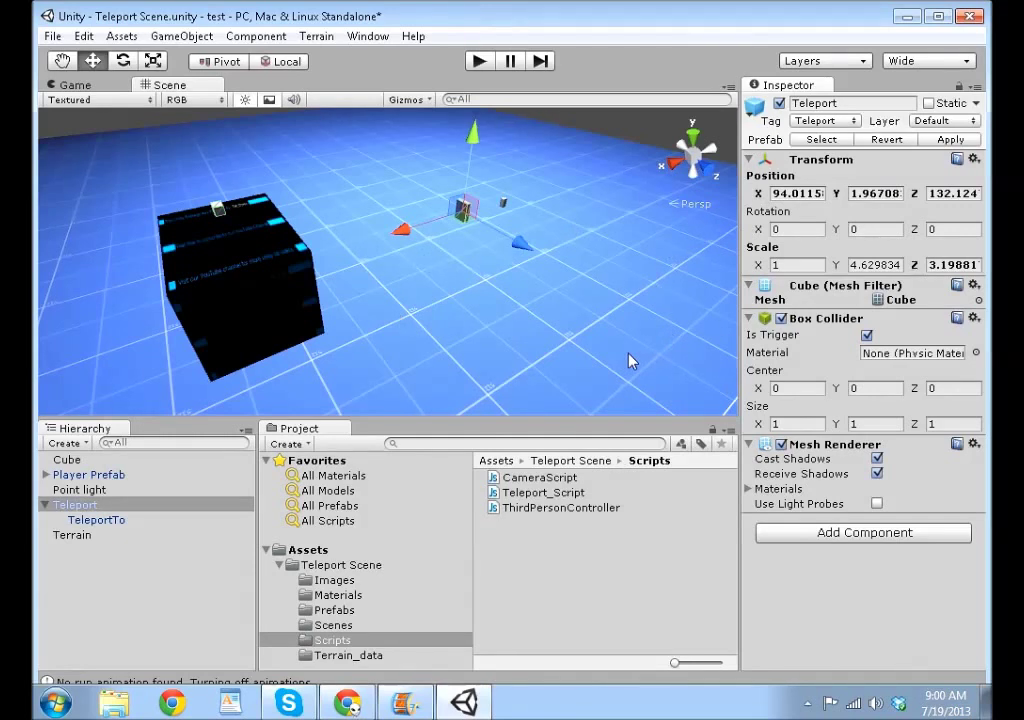
{"action": "left_click", "coordinate": [121, 36]}
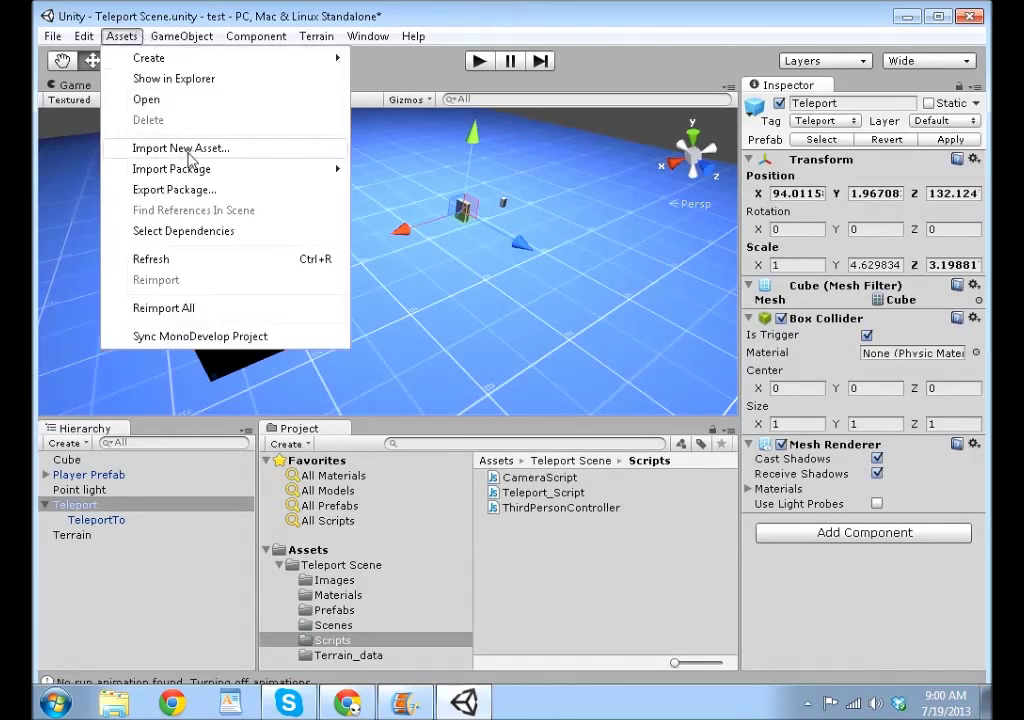
{"action": "mouse_move", "coordinate": [193, 170]}
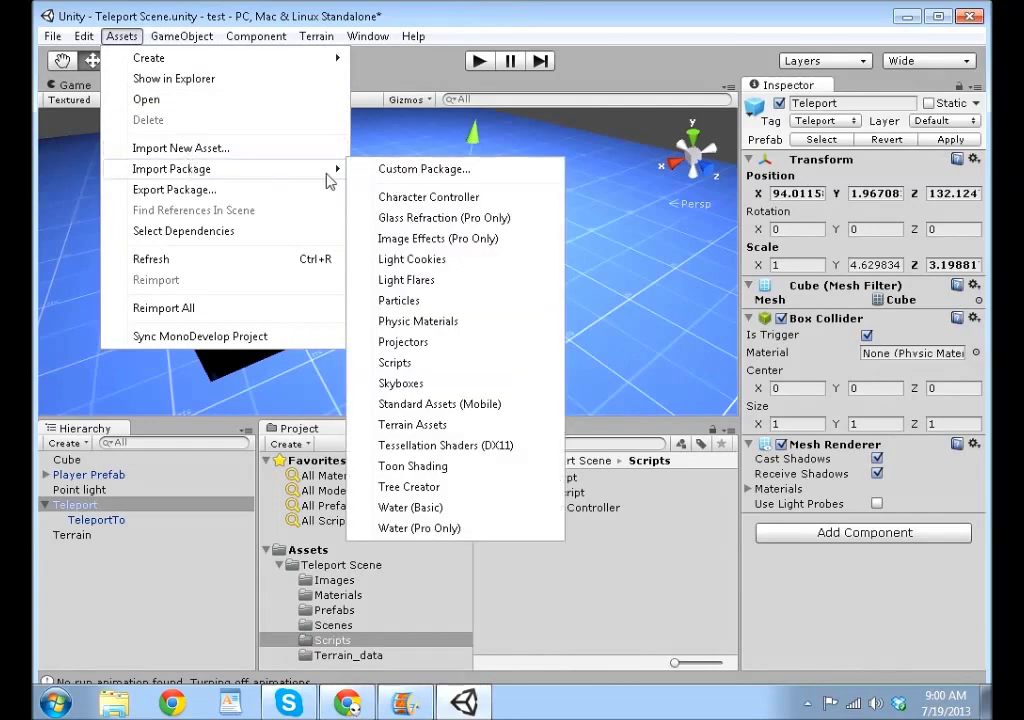
{"action": "left_click", "coordinate": [389, 172]}
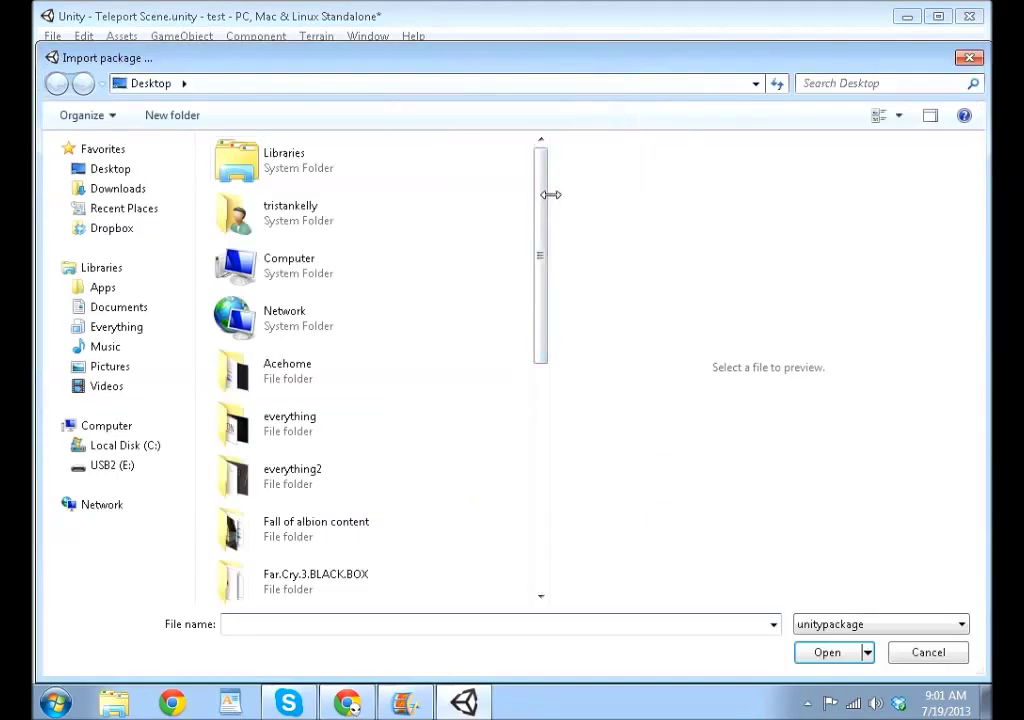
{"action": "left_click_drag", "start_coordinate": [543, 168], "coordinate": [526, 433]}
{"action": "left_click", "coordinate": [378, 578]}
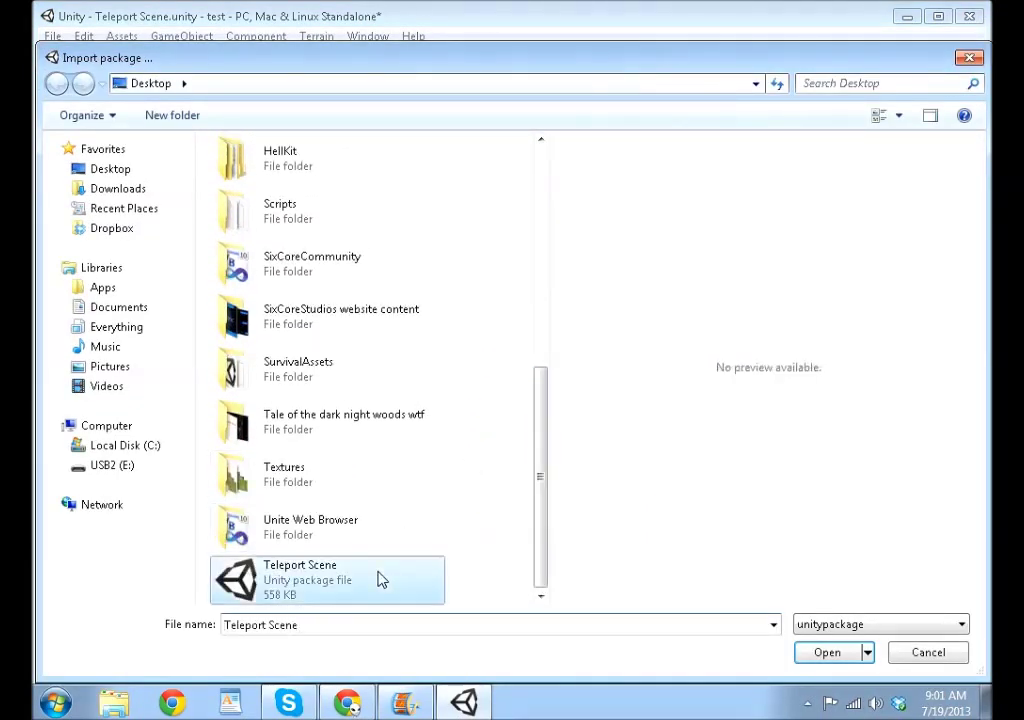
{"action": "left_click", "coordinate": [803, 656]}
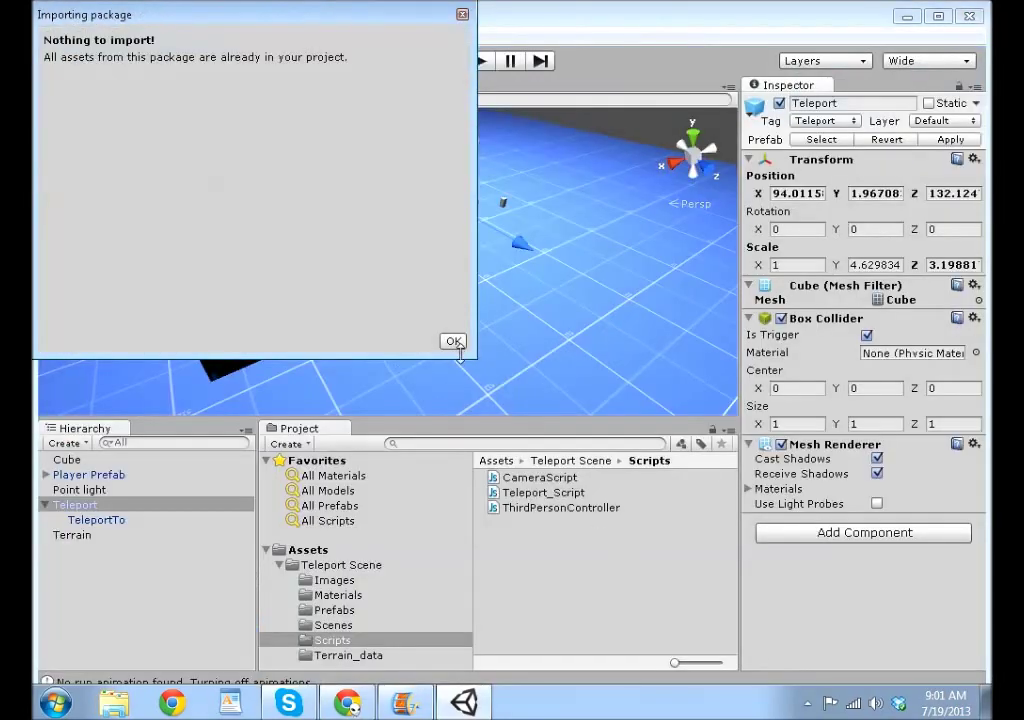
{"action": "left_click", "coordinate": [440, 339]}
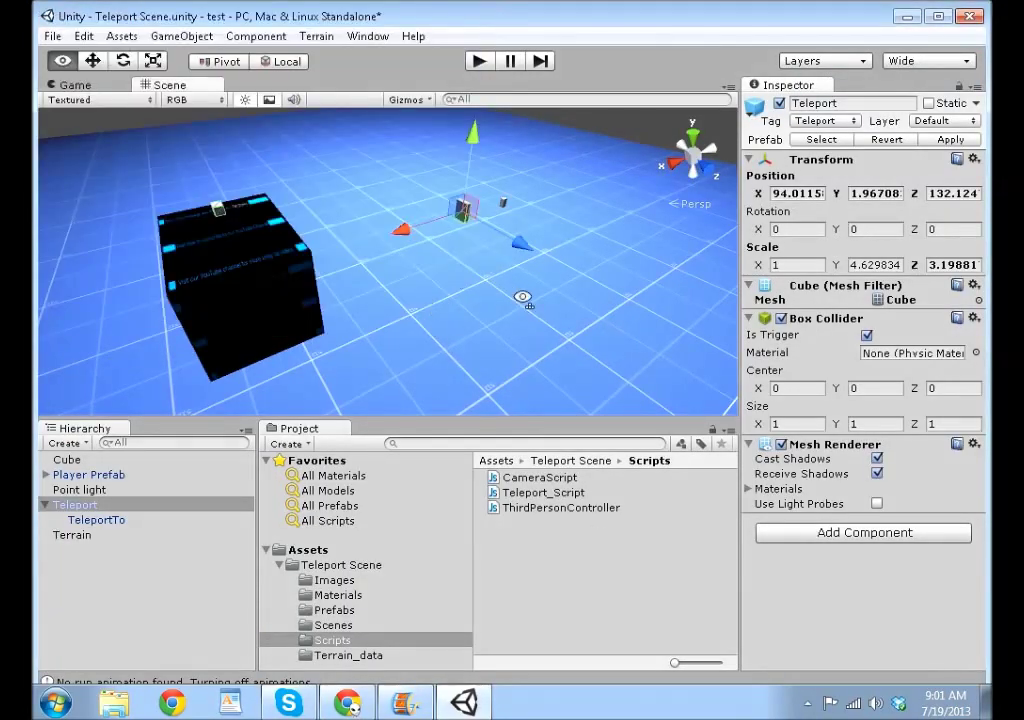
{"action": "left_click_drag", "start_coordinate": [523, 297], "coordinate": [373, 288], "text": "alt"}
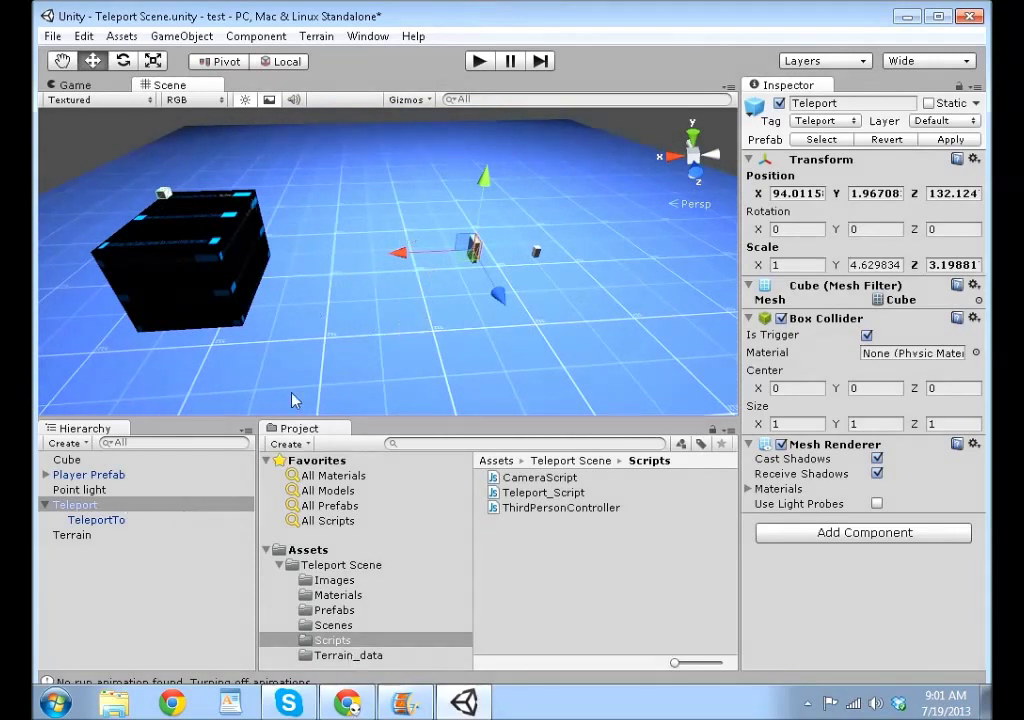
Save changes and reopen the Teleport Scene scene from the Teleport Scene > Scenes folder
{"action": "left_click", "coordinate": [330, 566]}
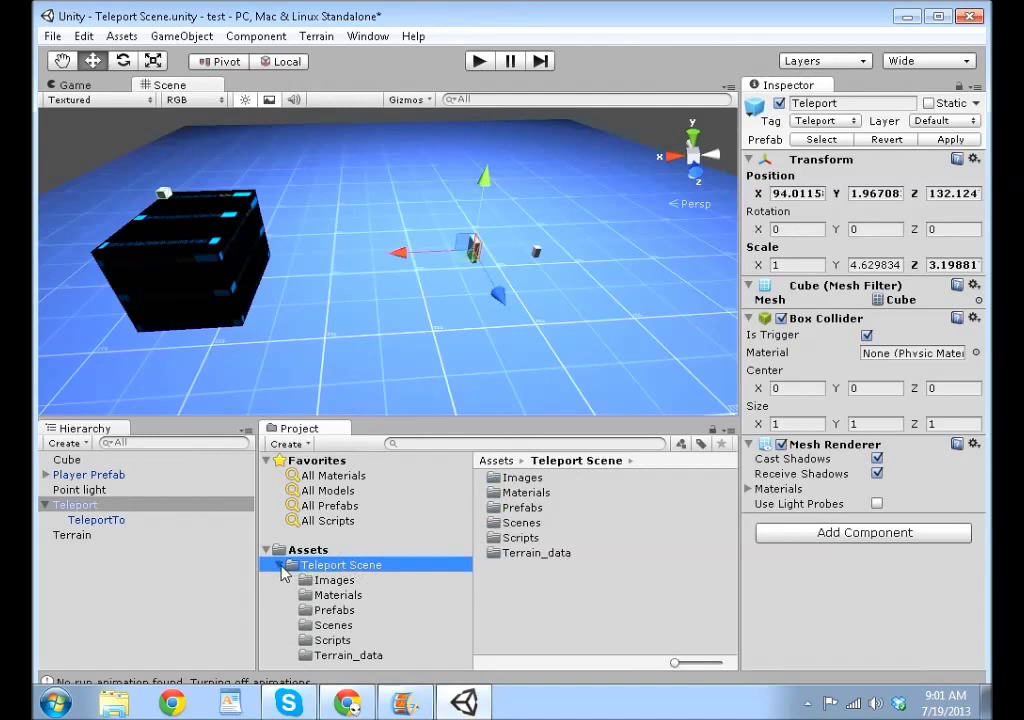
{"action": "left_click", "coordinate": [347, 626]}
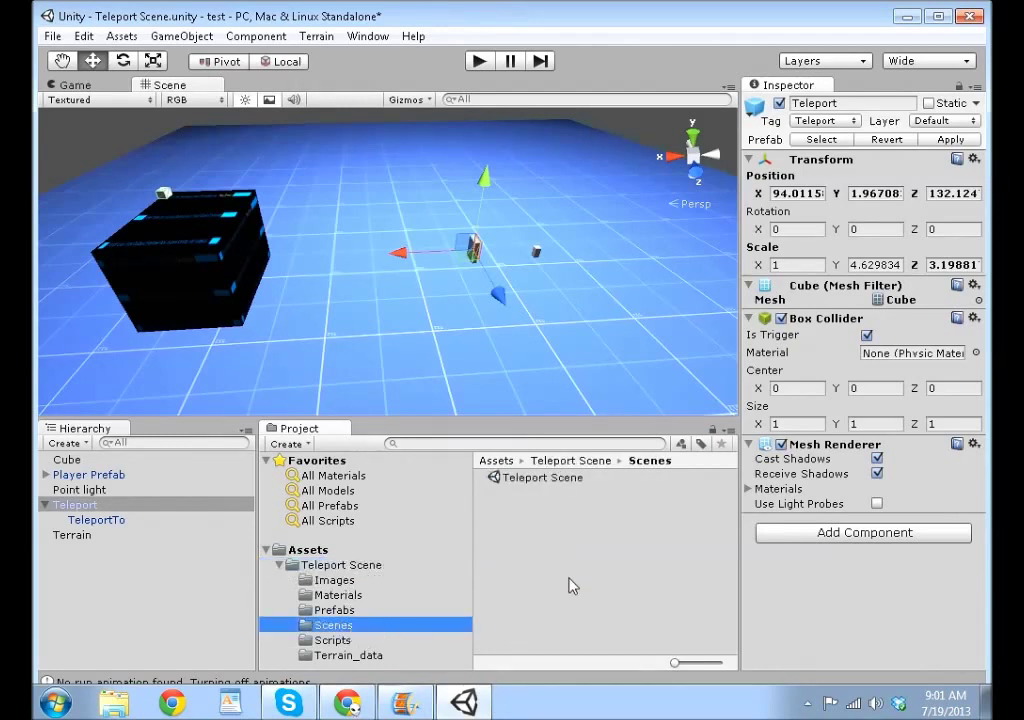
{"action": "double_click", "coordinate": [536, 479]}
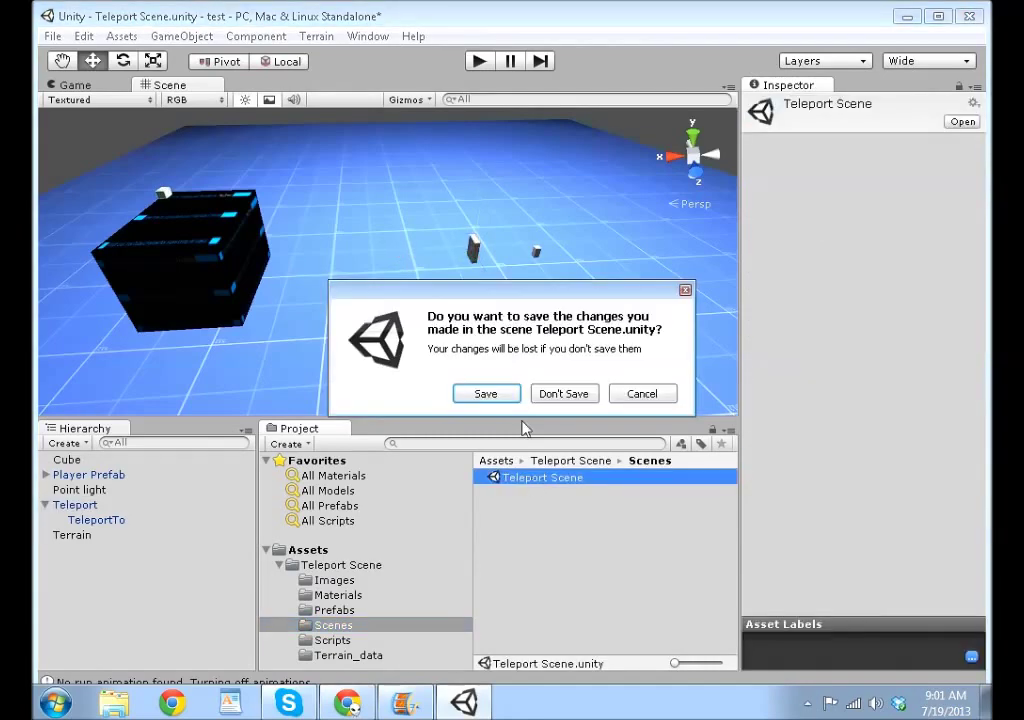
{"action": "left_click", "coordinate": [510, 400]}
{"action": "right_click_drag", "start_coordinate": [530, 327], "coordinate": [497, 324]}
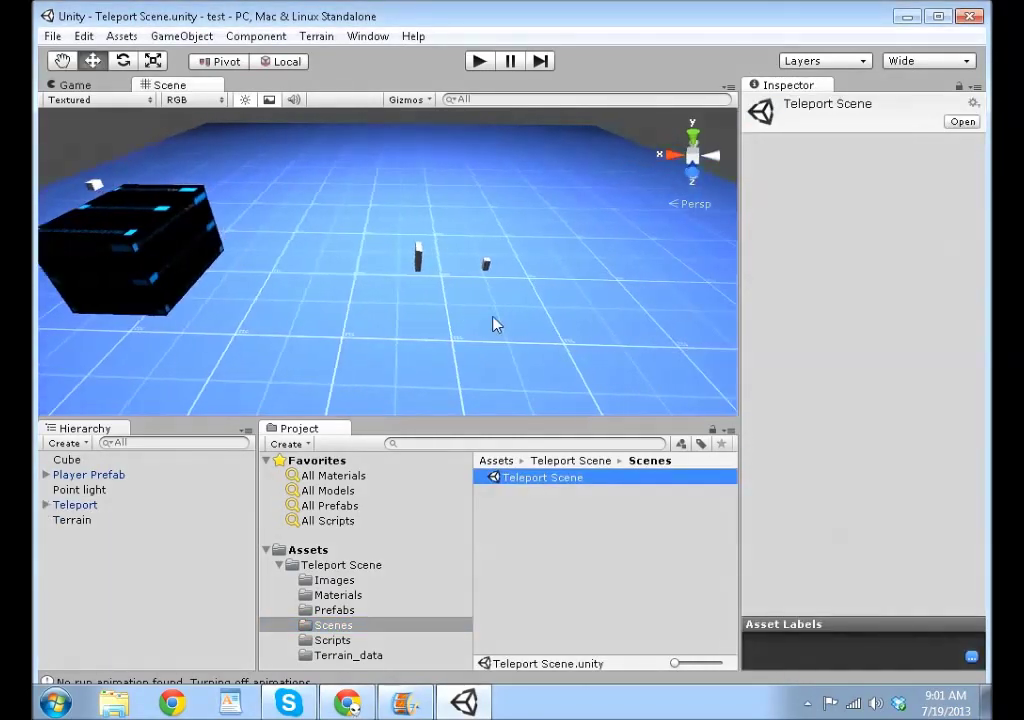
Compare Player Prefab with Teleport, then locate Player Prefab's Teleport_Script in the Scripts folder
{"action": "left_click", "coordinate": [124, 477]}
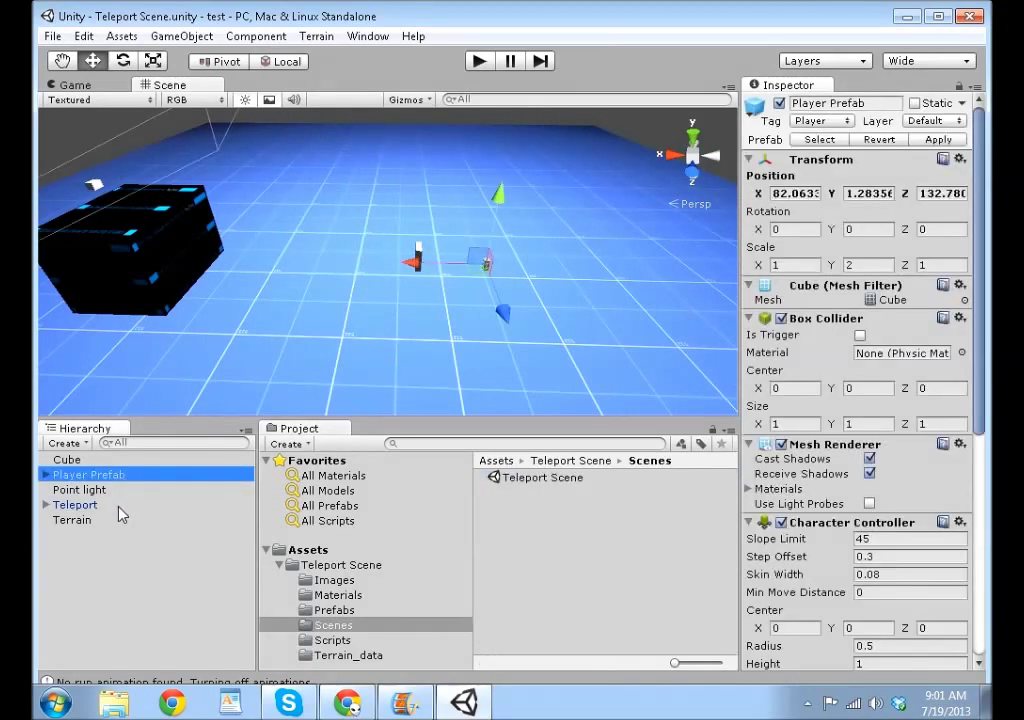
{"action": "left_click", "coordinate": [120, 507]}
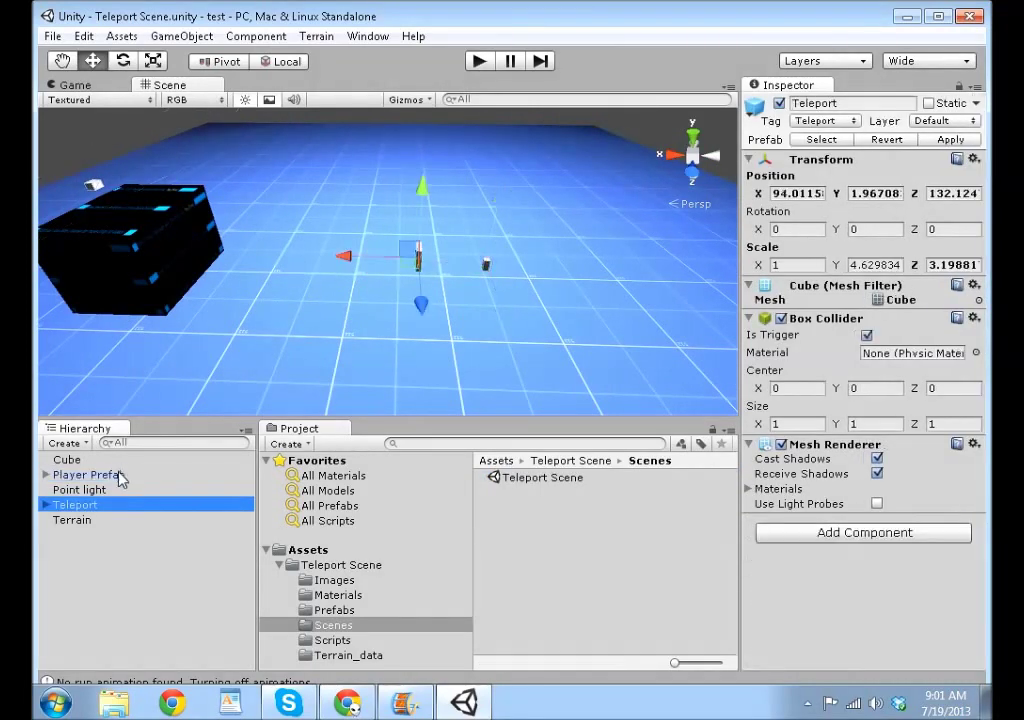
{"action": "left_click", "coordinate": [119, 475]}
{"action": "left_click", "coordinate": [119, 506]}
{"action": "left_click", "coordinate": [85, 476]}
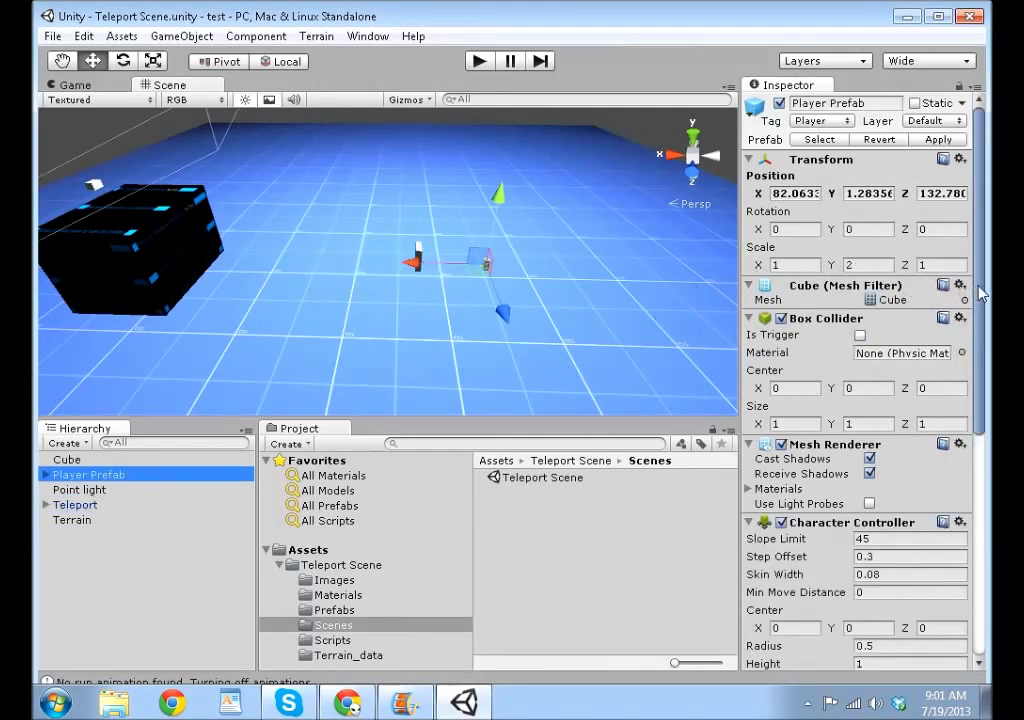
{"action": "left_click_drag", "start_coordinate": [981, 293], "coordinate": [975, 512]}
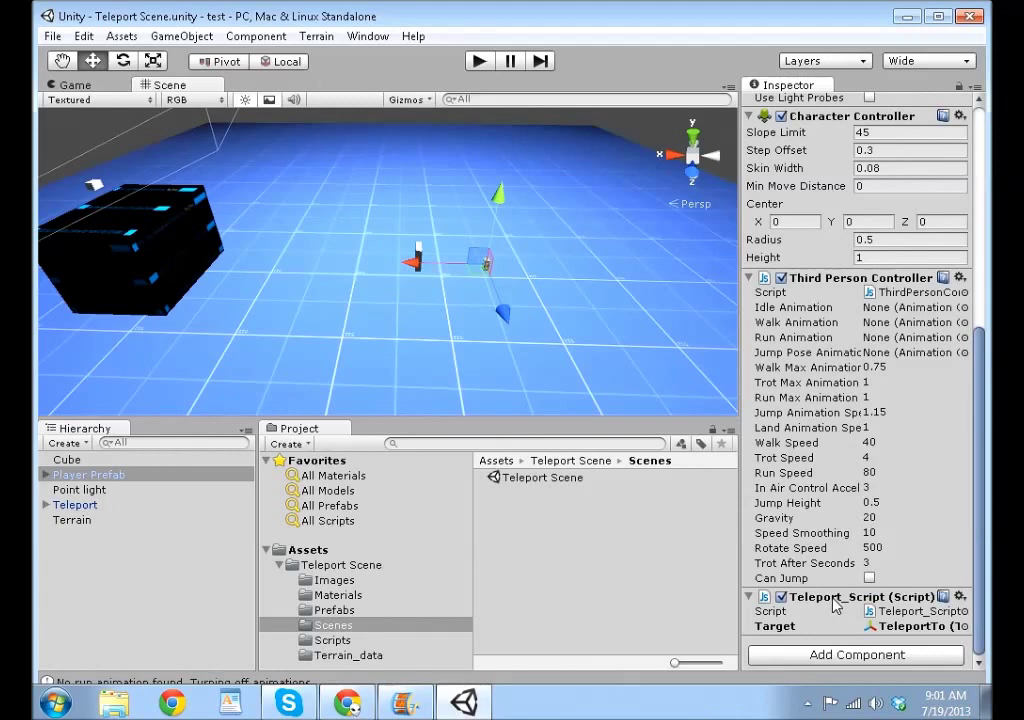
{"action": "left_click", "coordinate": [868, 611]}
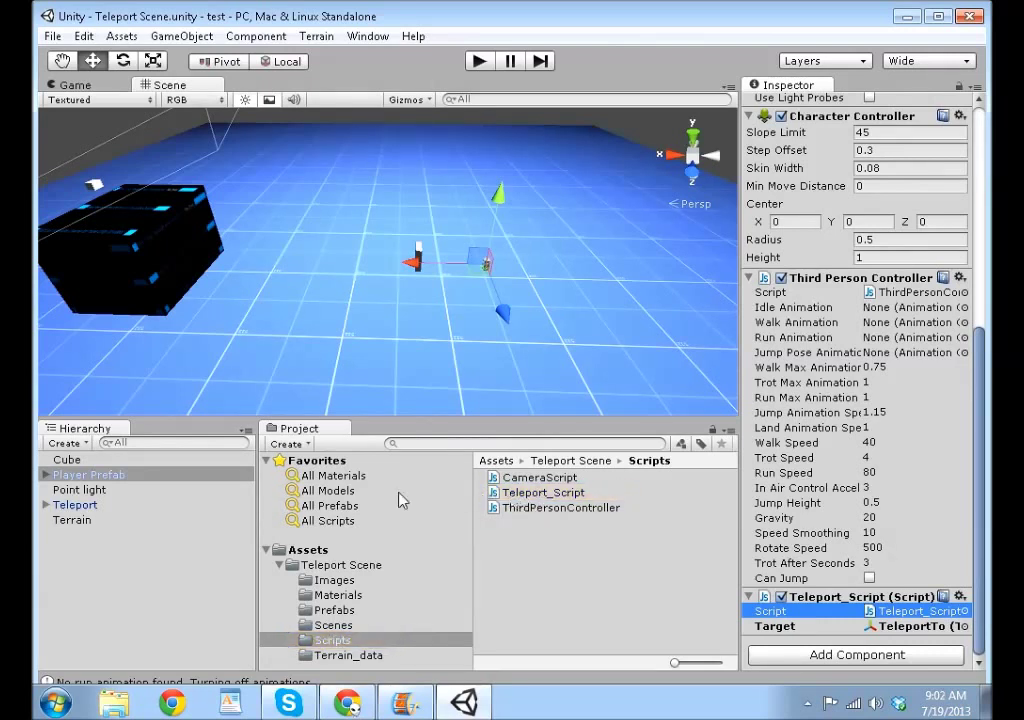
Try attaching Teleport_Script to Player Prefab, then select TeleportTo under the expanded Teleport object
{"action": "left_click", "coordinate": [103, 477]}
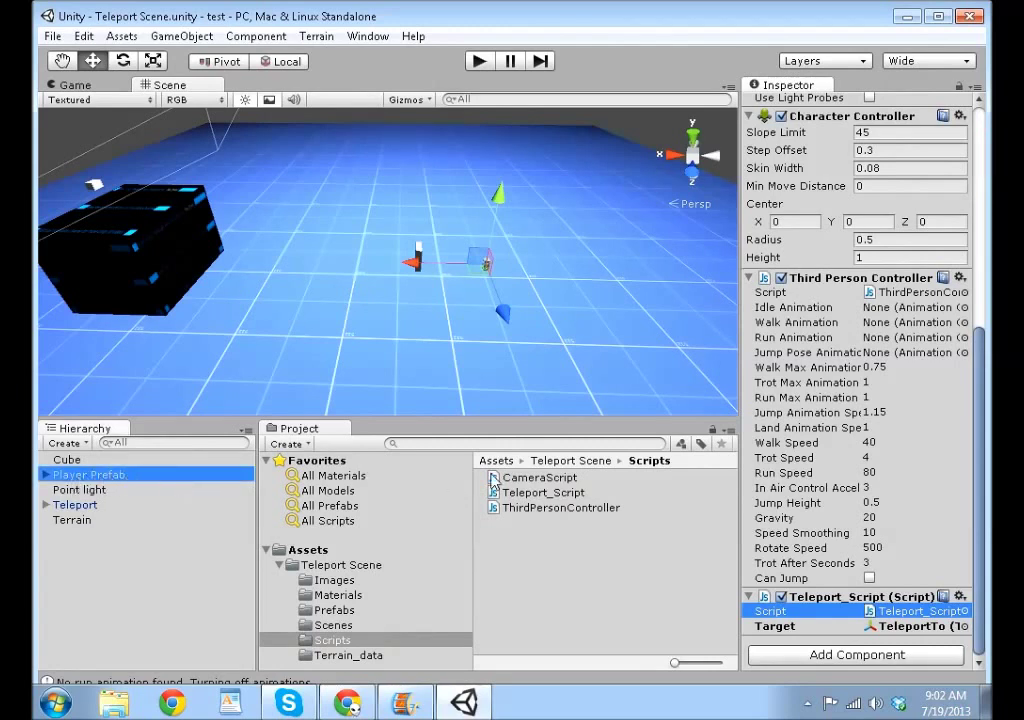
{"action": "left_click_drag", "start_coordinate": [541, 492], "coordinate": [937, 621]}
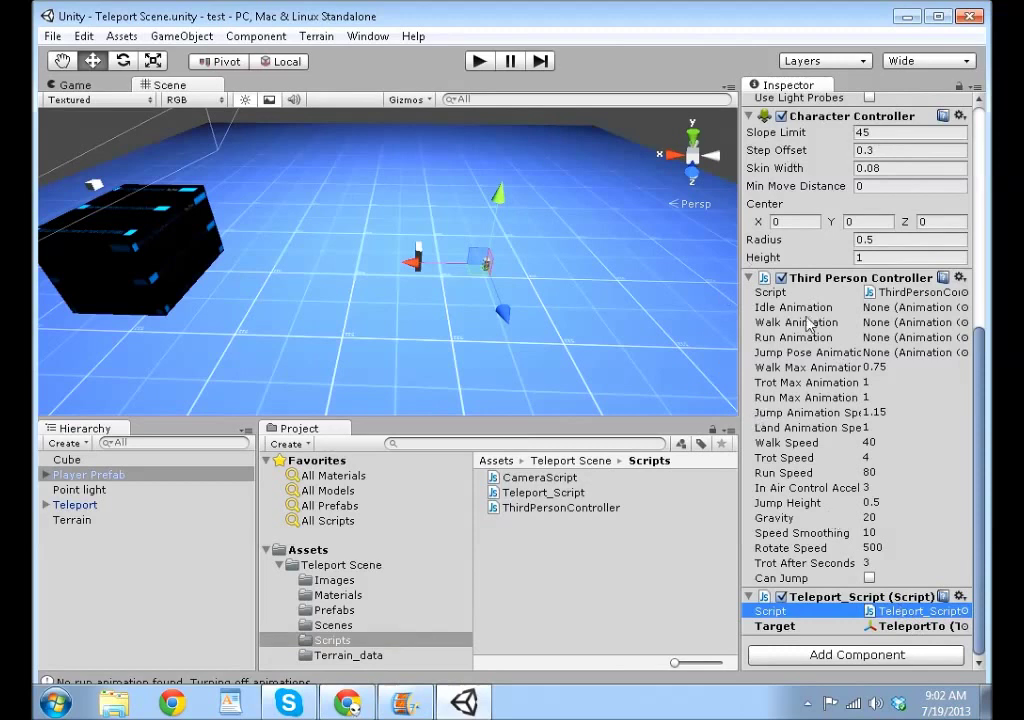
{"action": "left_click", "coordinate": [565, 568]}
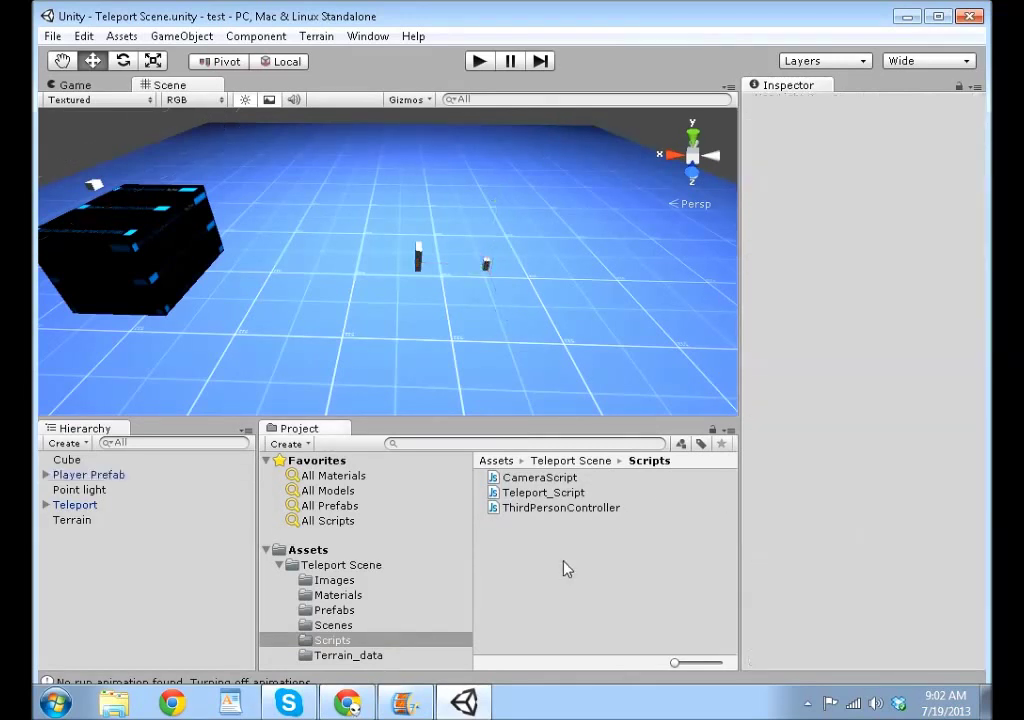
{"action": "left_click", "coordinate": [146, 476]}
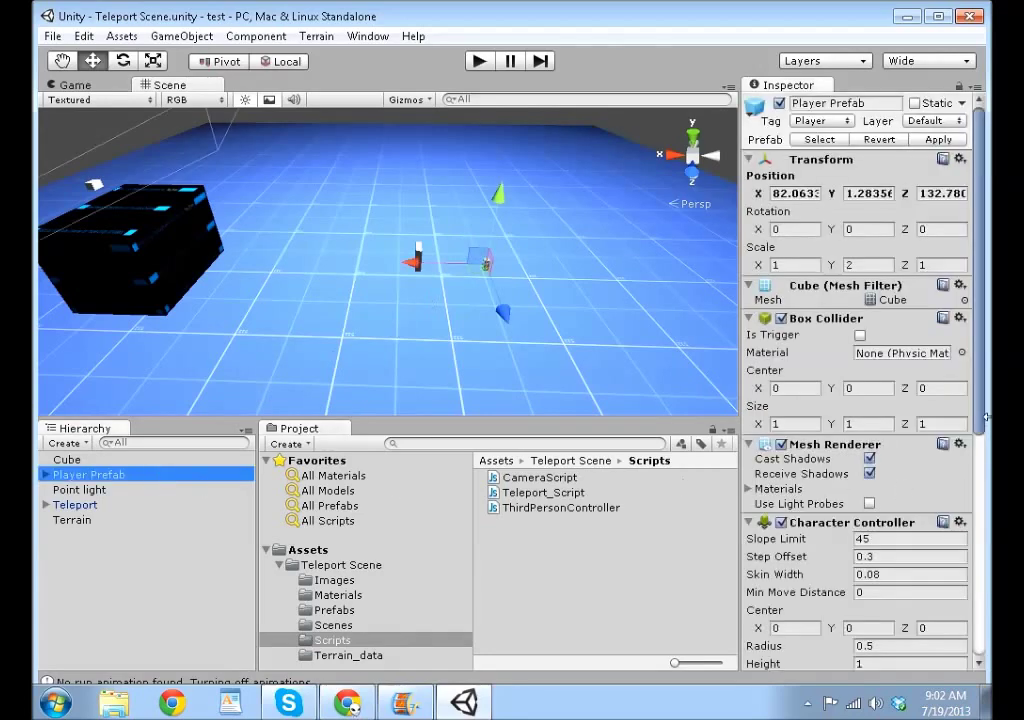
{"action": "left_click_drag", "start_coordinate": [983, 405], "coordinate": [983, 630]}
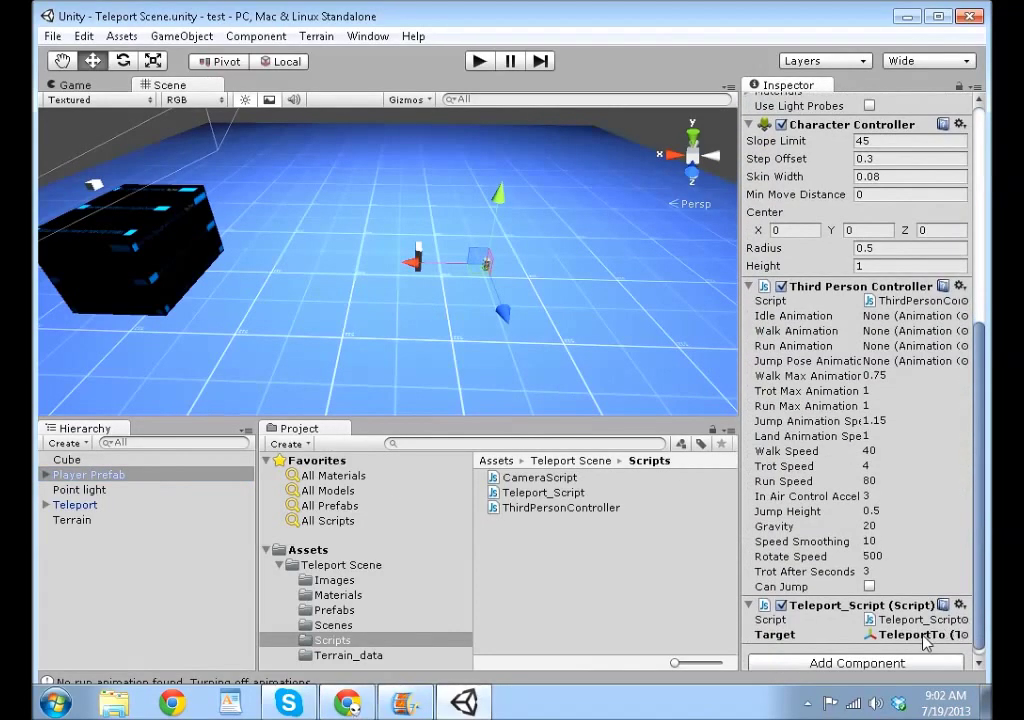
{"action": "left_click", "coordinate": [45, 505]}
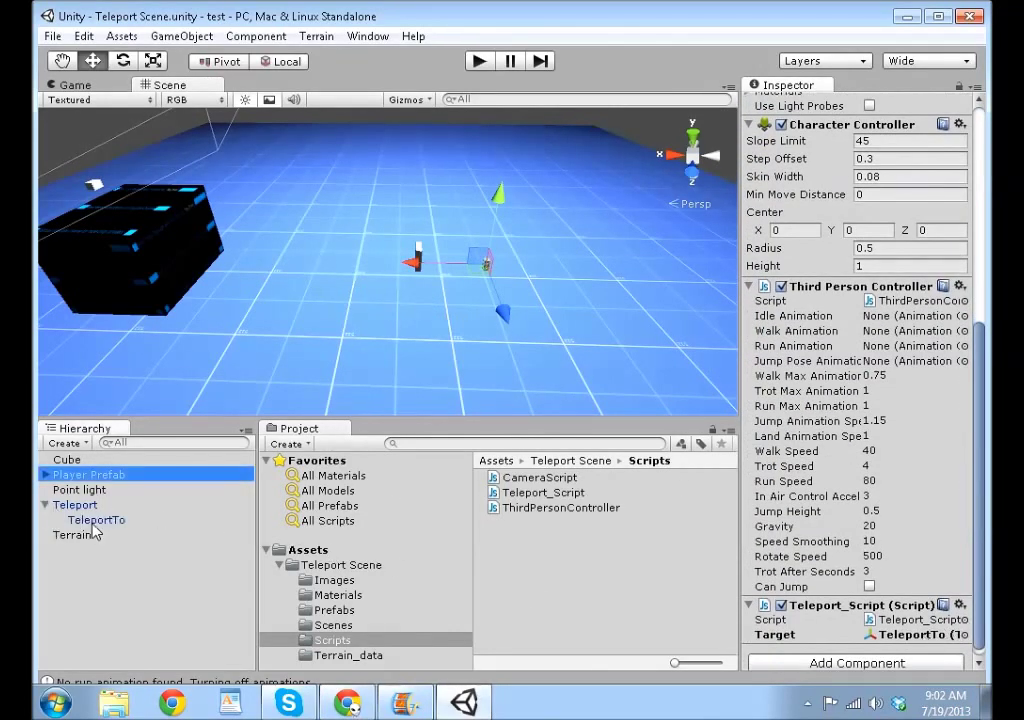
{"action": "left_click", "coordinate": [98, 521]}
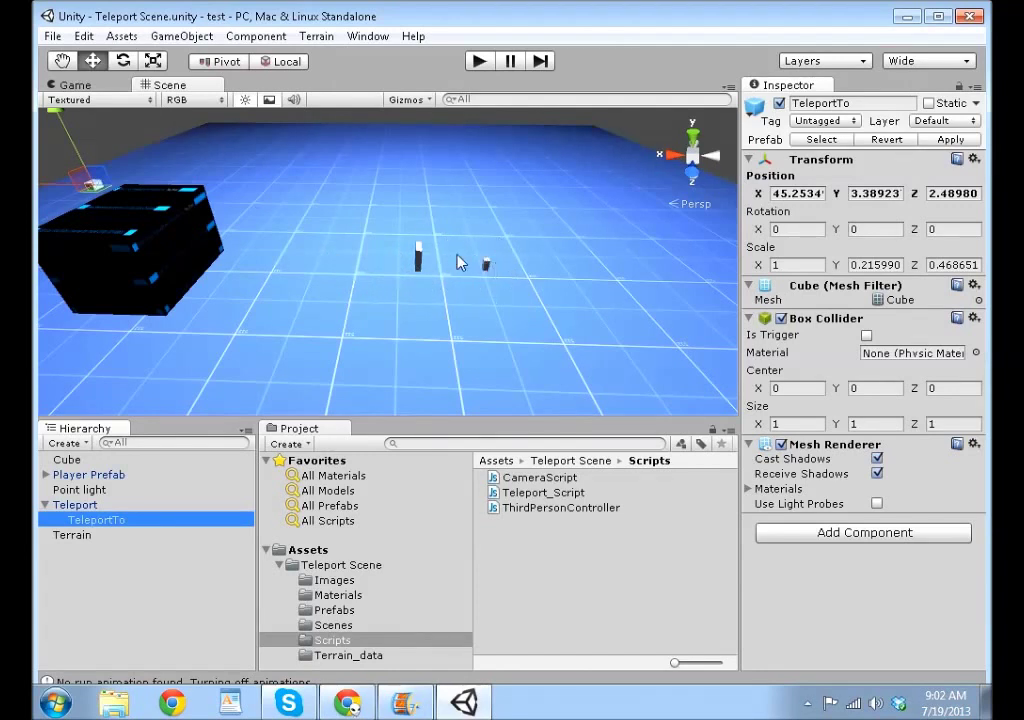
Slide the player along X and move TeleportTo along X to 47.6070
{"action": "left_click", "coordinate": [481, 269]}
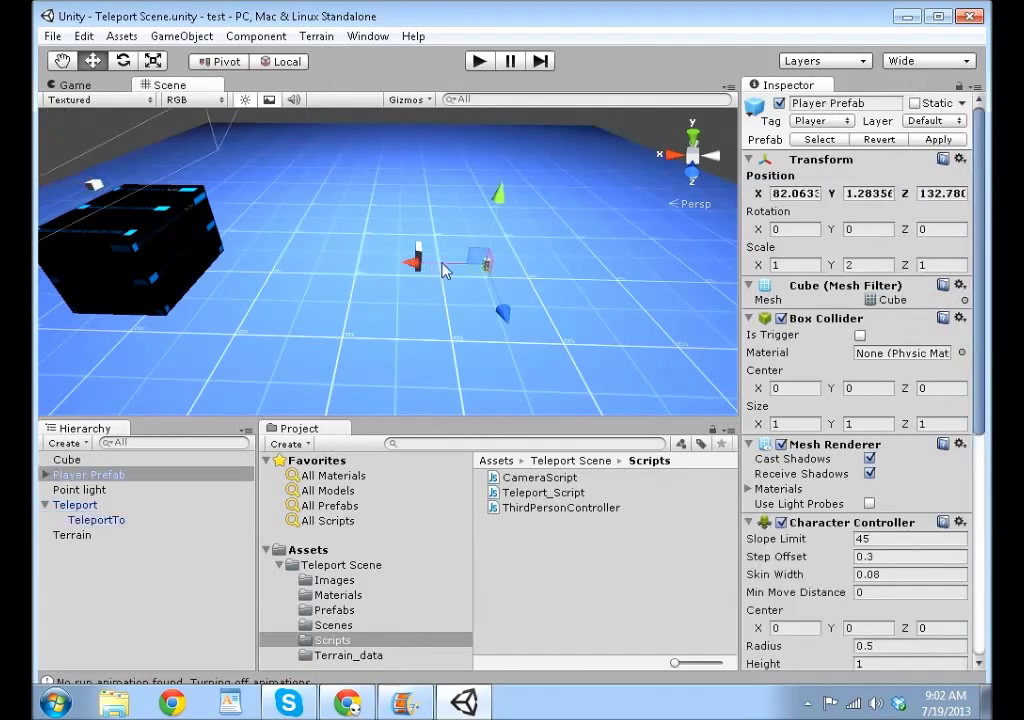
{"action": "left_click_drag", "start_coordinate": [449, 264], "coordinate": [385, 305]}
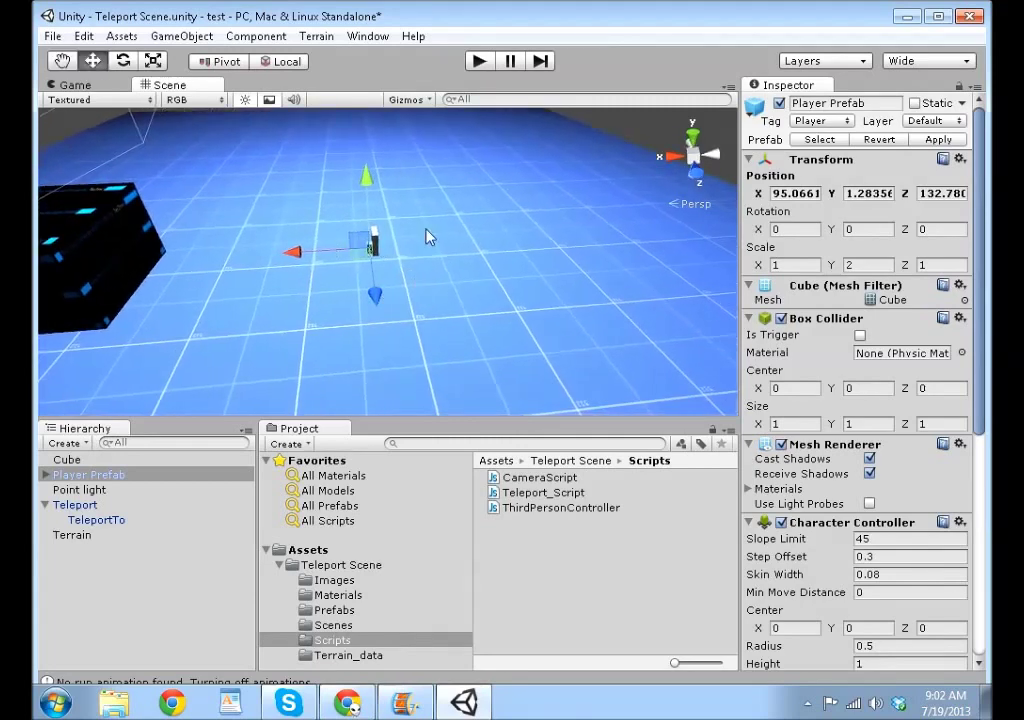
{"action": "left_click_drag", "start_coordinate": [427, 236], "coordinate": [362, 230], "text": "alt"}
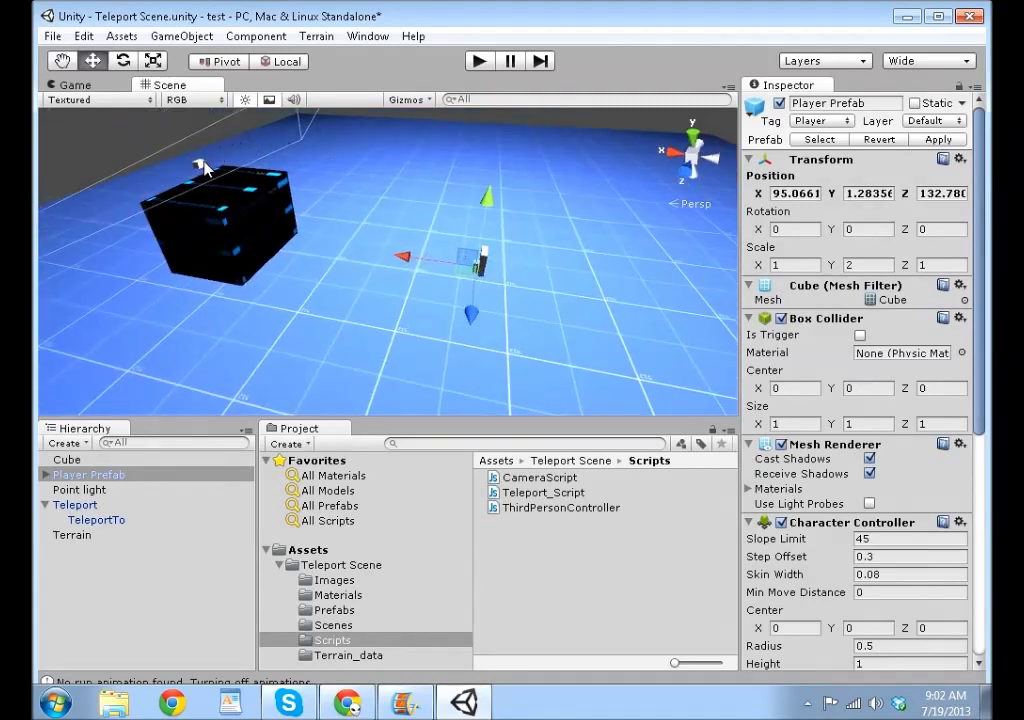
{"action": "left_click", "coordinate": [165, 130]}
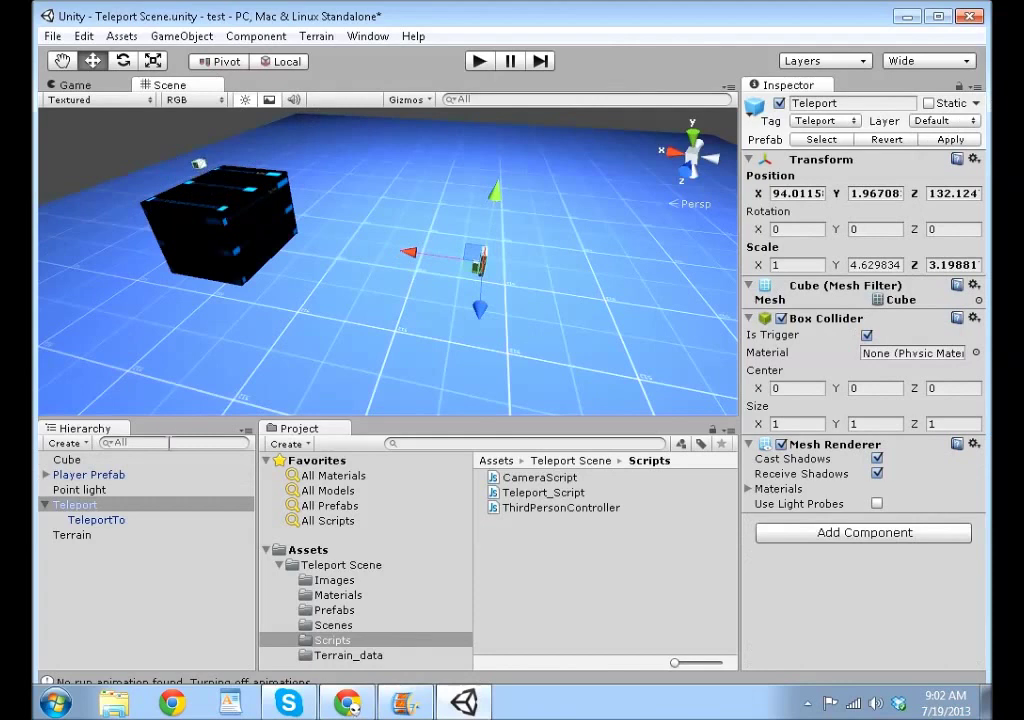
{"action": "left_click", "coordinate": [133, 520]}
{"action": "left_click_drag", "start_coordinate": [141, 158], "coordinate": [126, 166]}
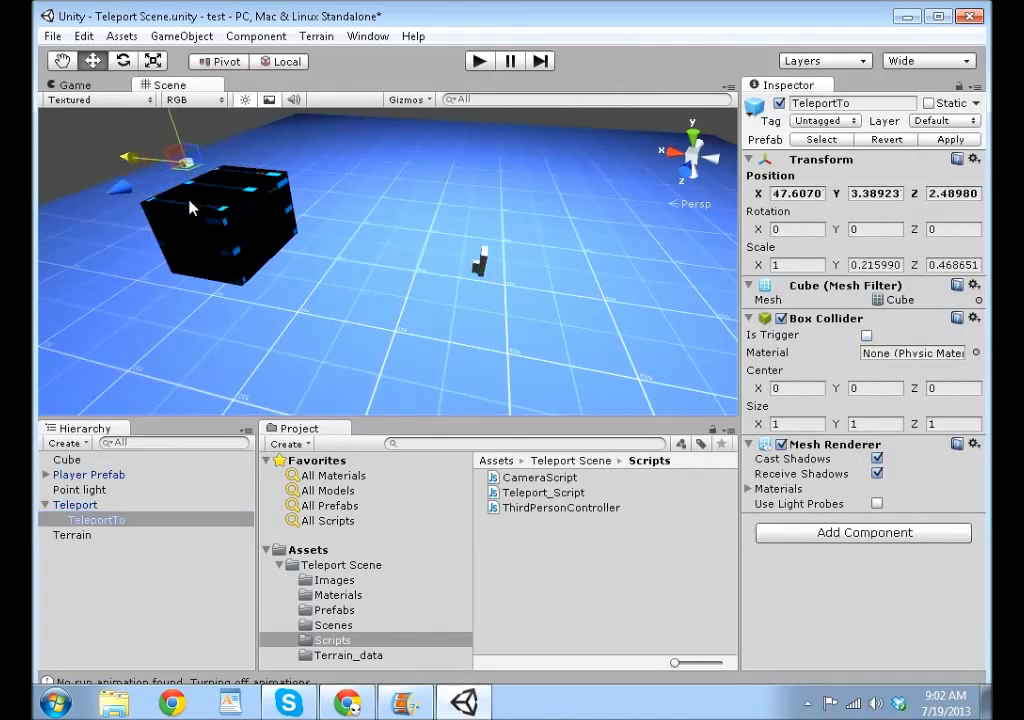
Slide the Teleport trigger along X and move the player beside it
{"action": "left_click", "coordinate": [484, 265]}
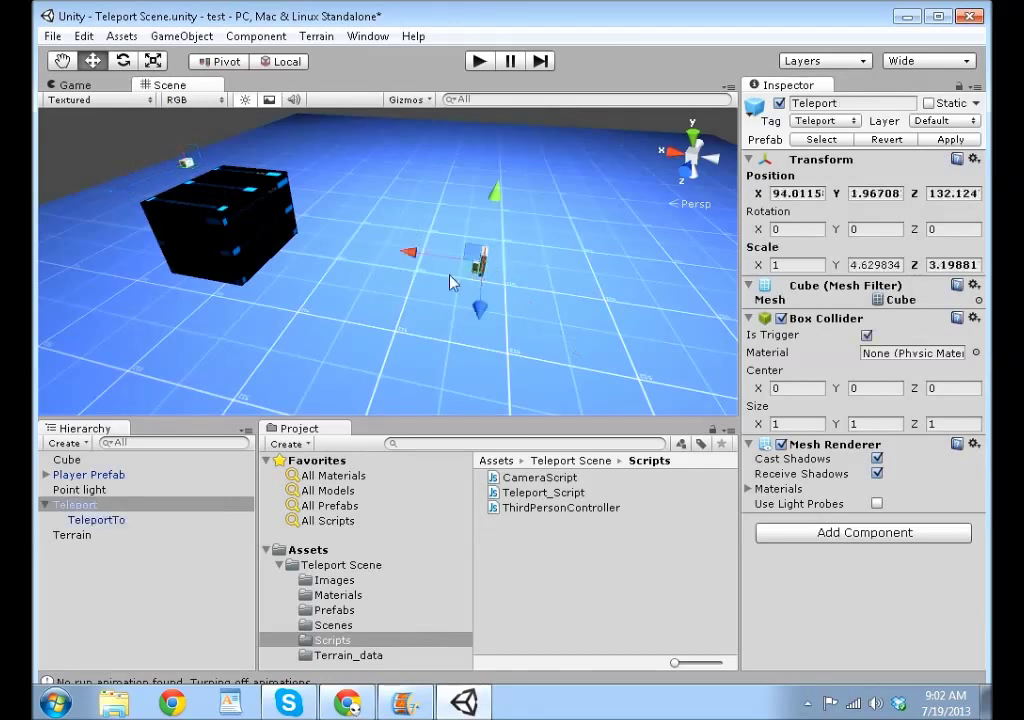
{"action": "left_click_drag", "start_coordinate": [370, 260], "coordinate": [456, 263]}
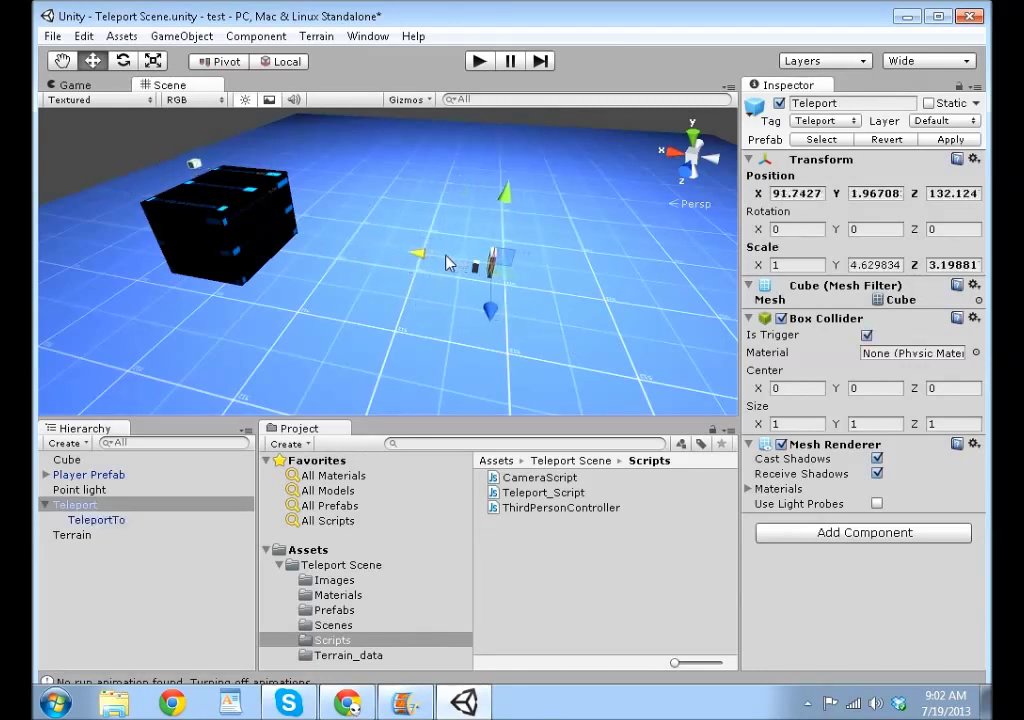
{"action": "left_click", "coordinate": [89, 474]}
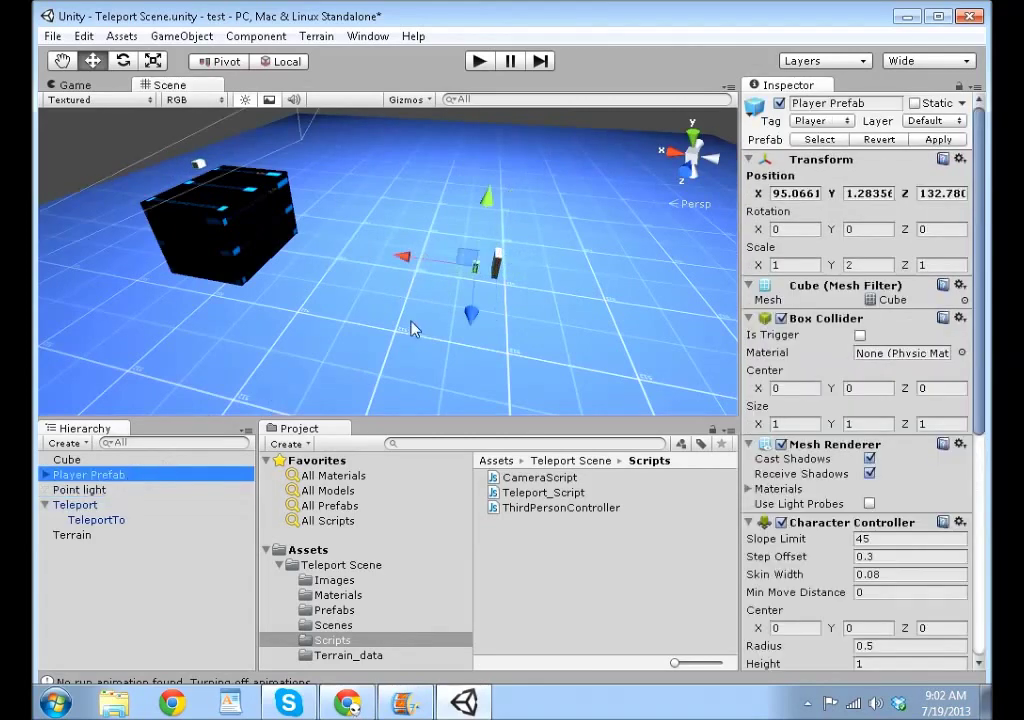
{"action": "left_click_drag", "start_coordinate": [434, 258], "coordinate": [580, 268]}
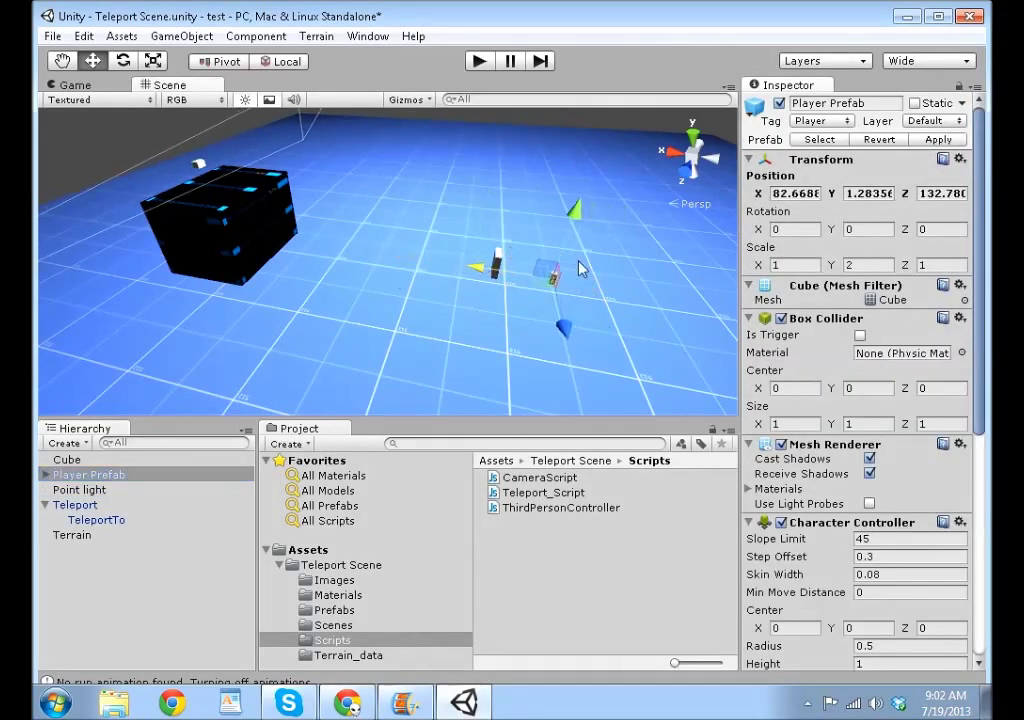
{"action": "left_click", "coordinate": [538, 249]}
{"action": "left_click", "coordinate": [497, 264]}
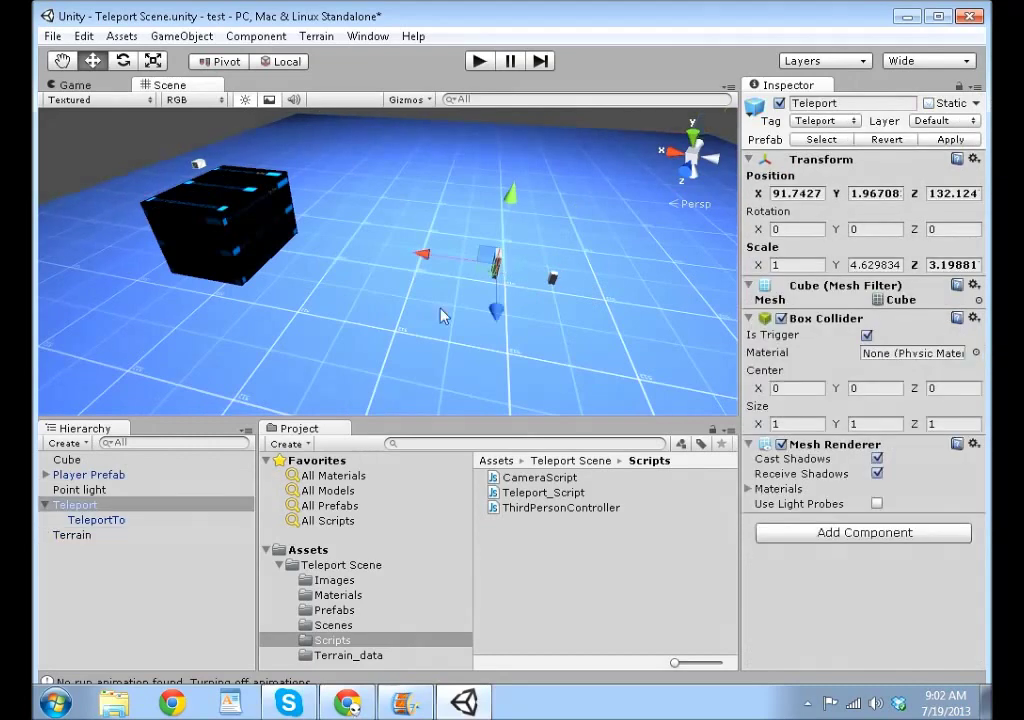
{"action": "left_click", "coordinate": [145, 506]}
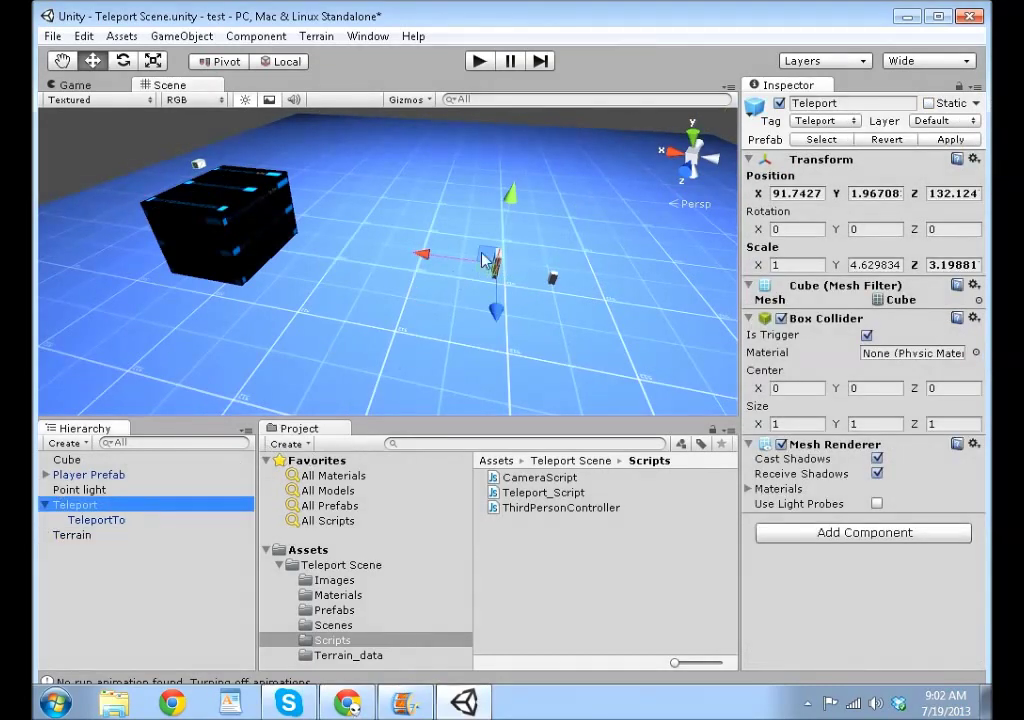
{"action": "left_click_drag", "start_coordinate": [343, 270], "coordinate": [126, 530], "text": "alt"}
{"action": "left_click", "coordinate": [128, 520]}
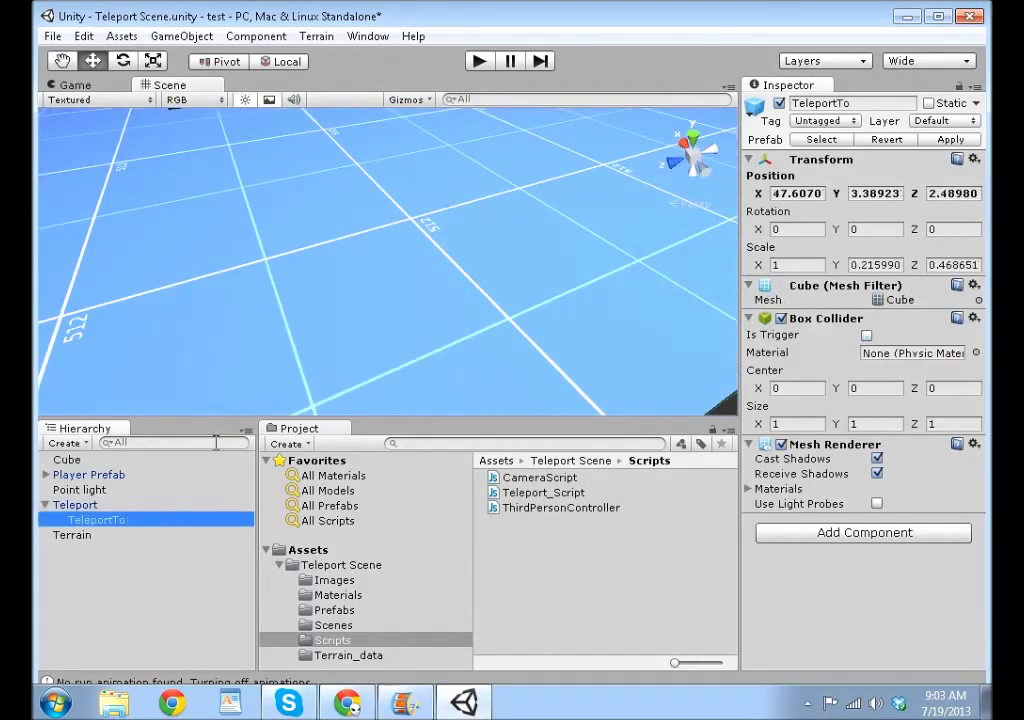
{"action": "key", "text": "f"}
{"action": "left_click_drag", "start_coordinate": [260, 180], "coordinate": [601, 345], "text": "alt"}
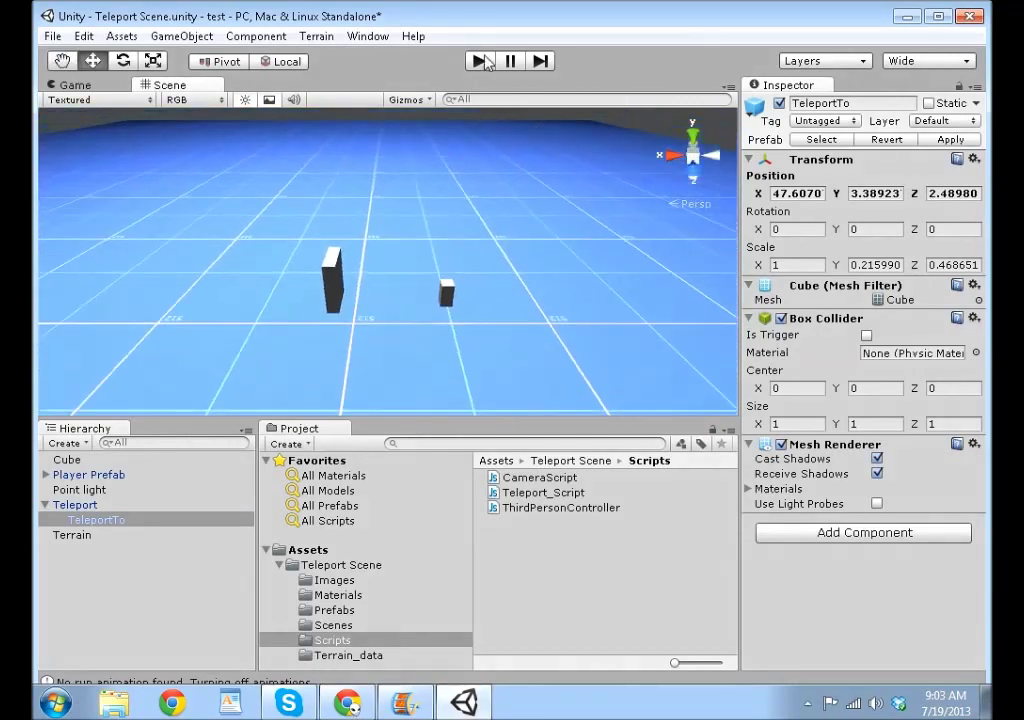
{"action": "left_click", "coordinate": [481, 62]}
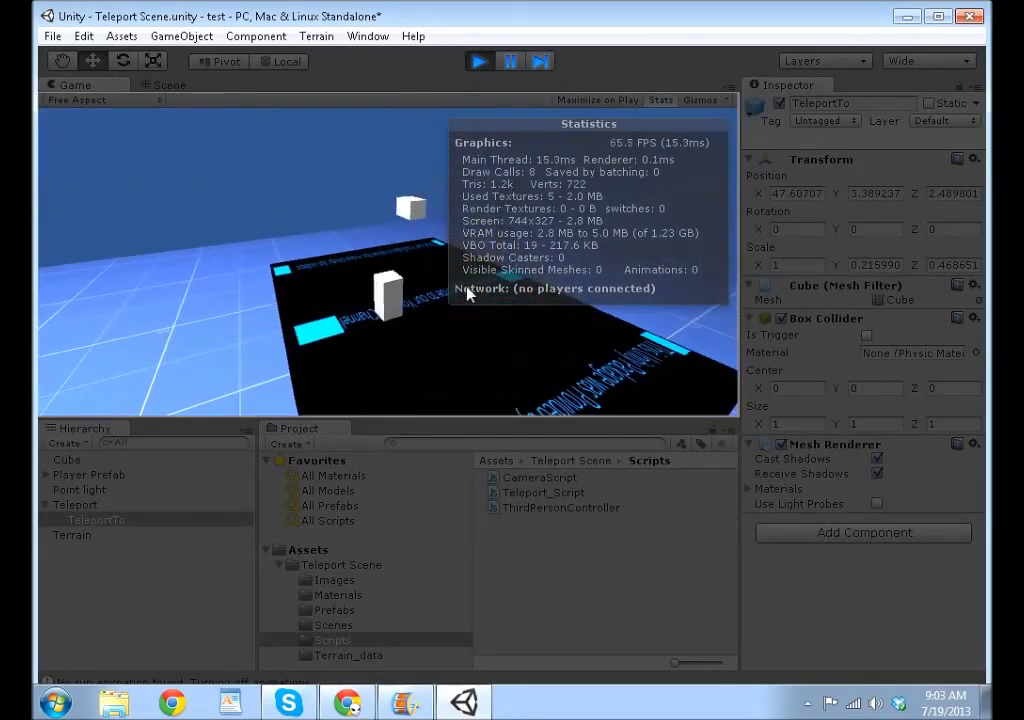
{"action": "left_click", "coordinate": [481, 62]}
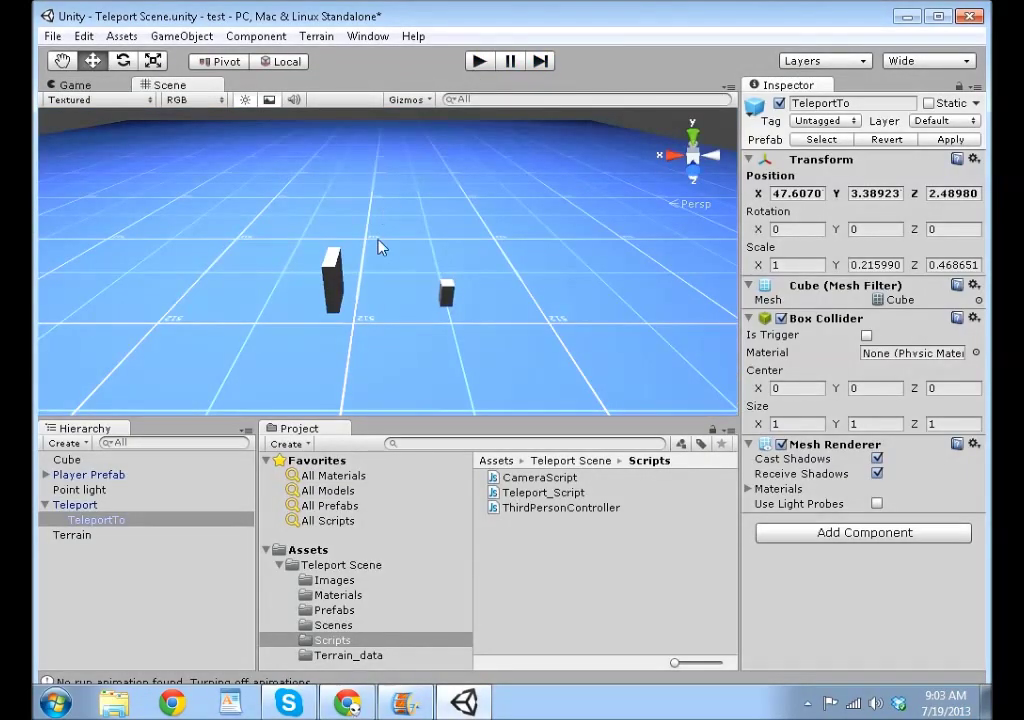
Nudge the tall Teleport trigger cube along Z to 132.518
{"action": "left_click", "coordinate": [332, 280]}
{"action": "left_click_drag", "start_coordinate": [373, 283], "coordinate": [636, 281], "text": "alt"}
{"action": "scroll", "coordinate": [640, 285], "scroll_direction": "up", "scroll_amount": 3}
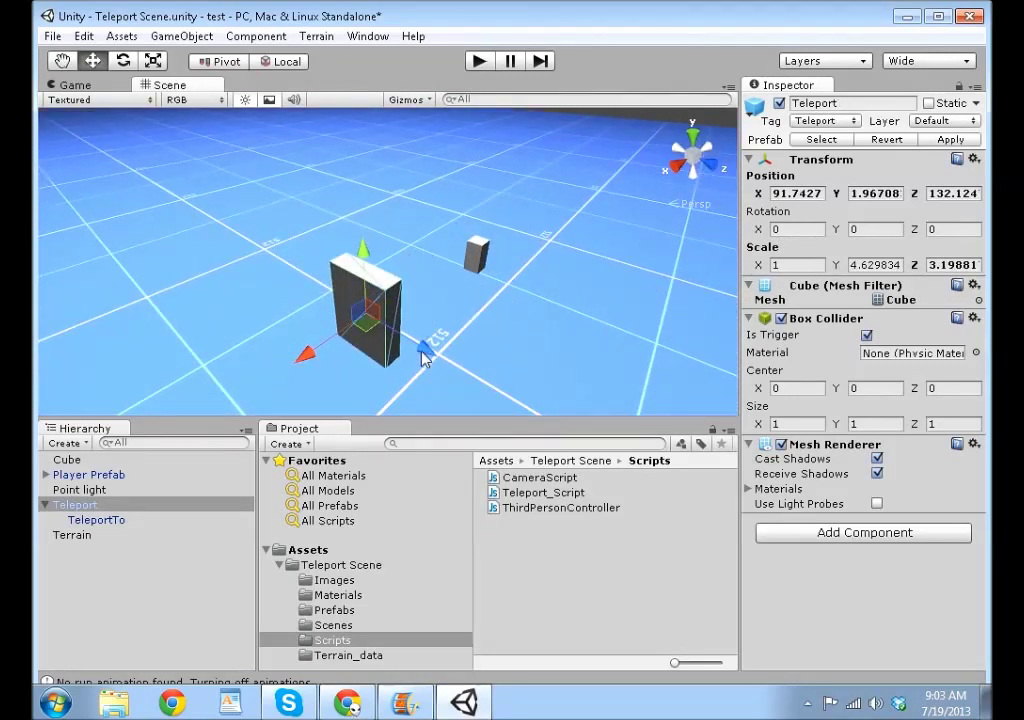
{"action": "mouse_move", "coordinate": [422, 358]}
{"action": "left_mouse_down"}
{"action": "mouse_move", "coordinate": [442, 356]}
{"action": "mouse_move", "coordinate": [434, 358]}
{"action": "left_mouse_up"}
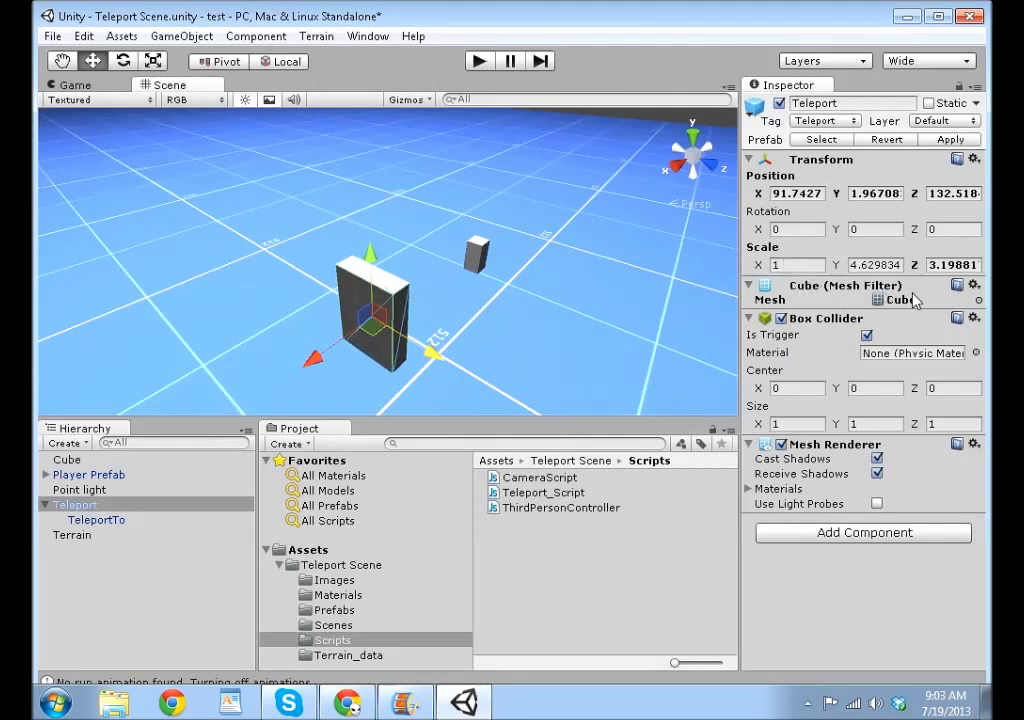
Set the Teleport trigger's Mesh Filter mesh to None so it becomes invisible
{"action": "left_click", "coordinate": [978, 301]}
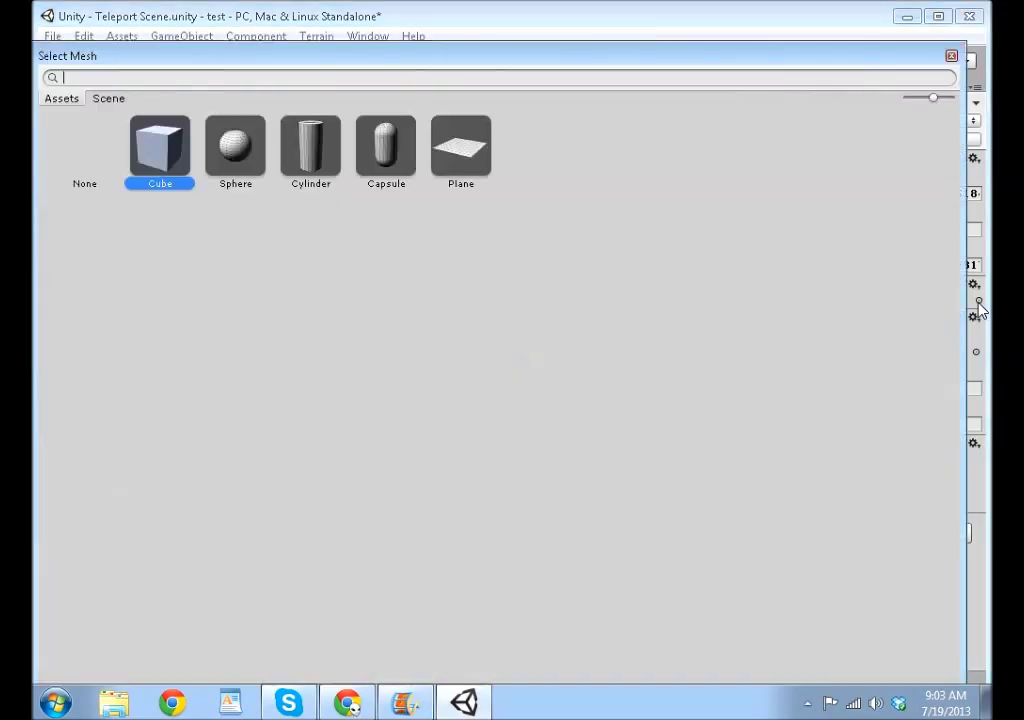
{"action": "double_click", "coordinate": [97, 165]}
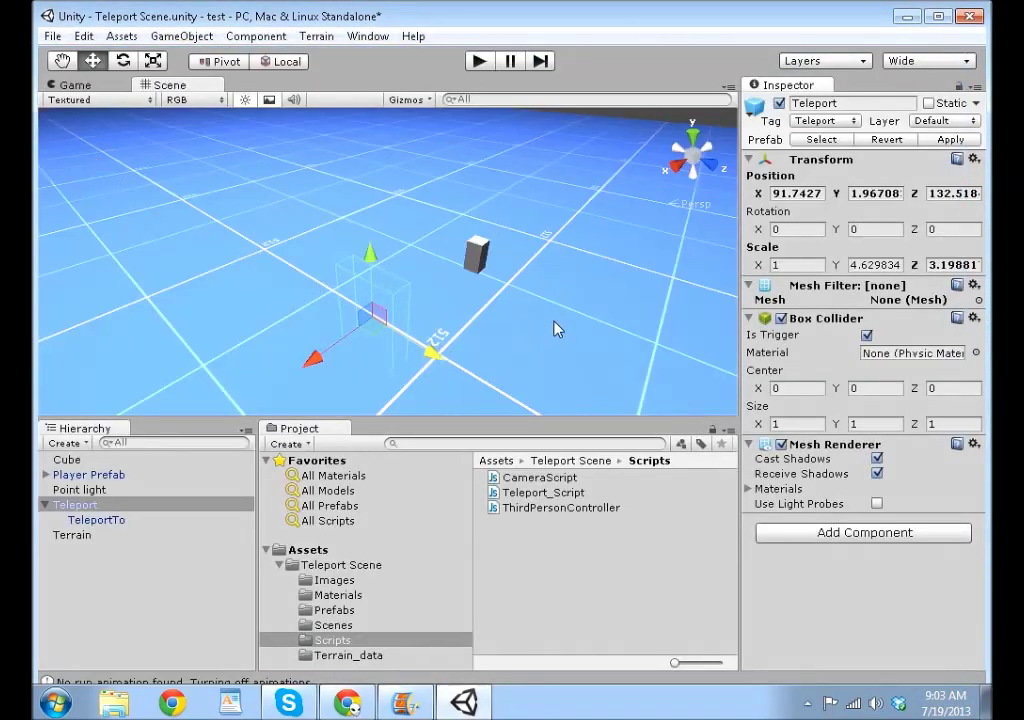
{"action": "left_click_drag", "start_coordinate": [557, 330], "coordinate": [365, 291], "text": "alt"}
Set TeleportTo's Mesh Filter mesh to None, then run and stop a Play-mode teleport test
{"action": "left_click", "coordinate": [355, 290]}
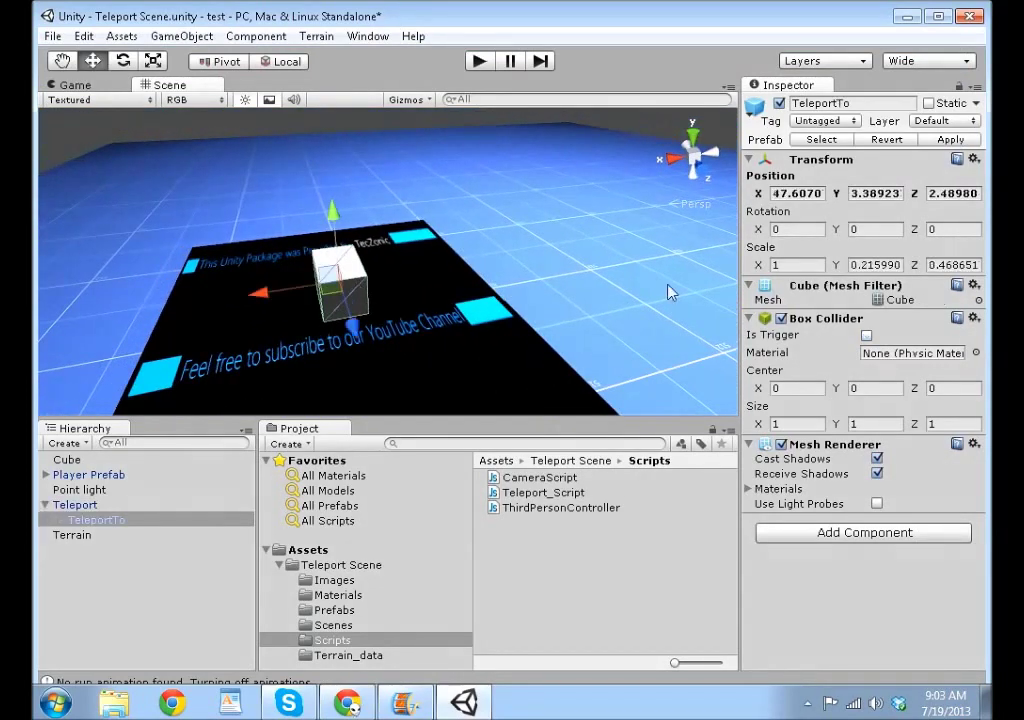
{"action": "left_click", "coordinate": [978, 300]}
{"action": "double_click", "coordinate": [84, 150]}
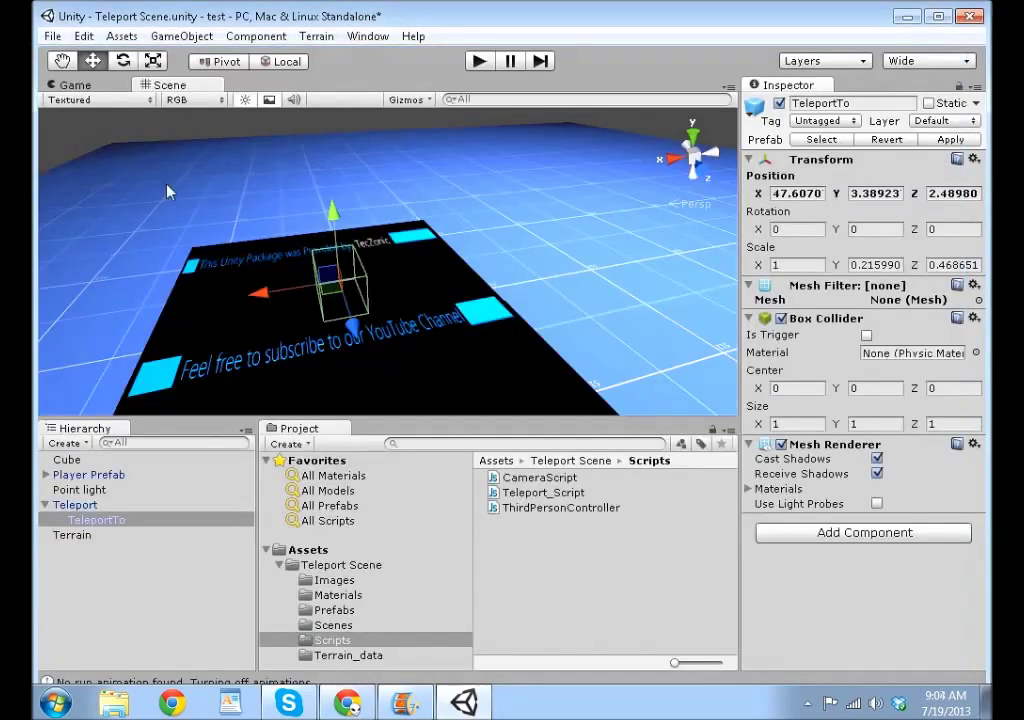
{"action": "left_click_drag", "start_coordinate": [167, 192], "coordinate": [414, 146], "text": "alt"}
{"action": "left_click", "coordinate": [478, 62]}
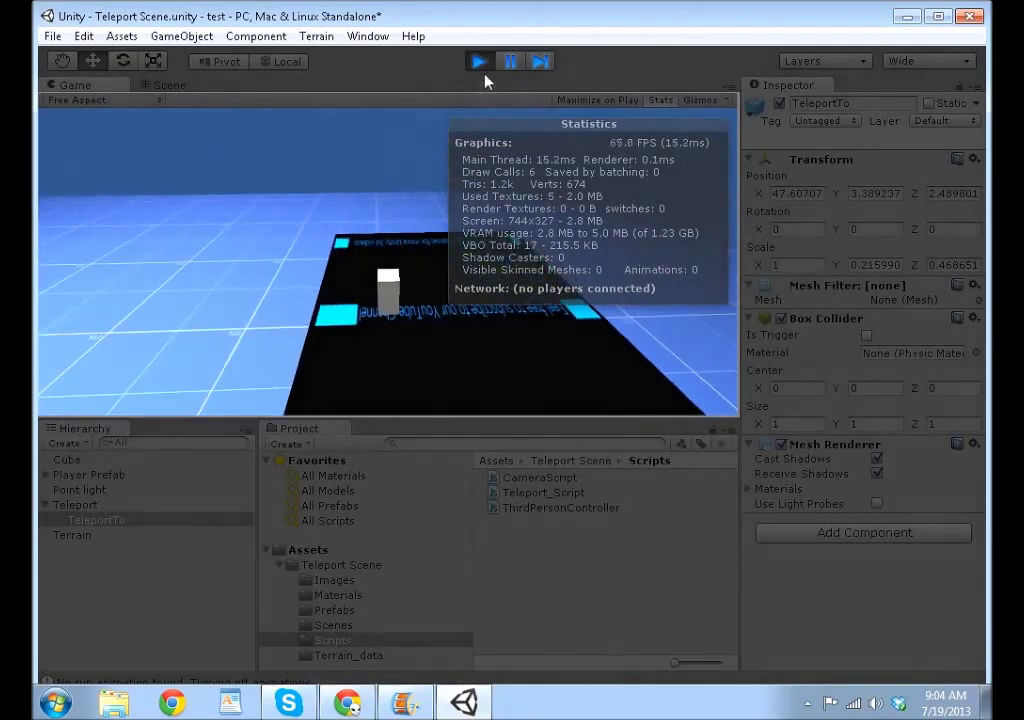
{"action": "left_click", "coordinate": [479, 61]}
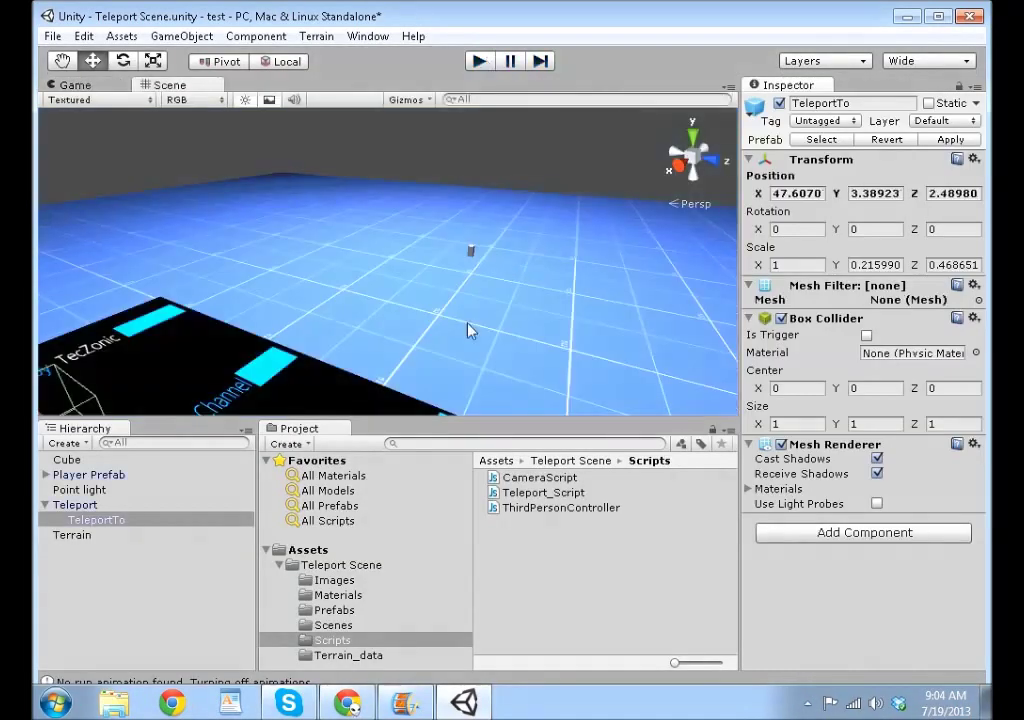
Browse the Images folder, then the Materials folder holding the Subscribe material
{"action": "left_click", "coordinate": [365, 581]}
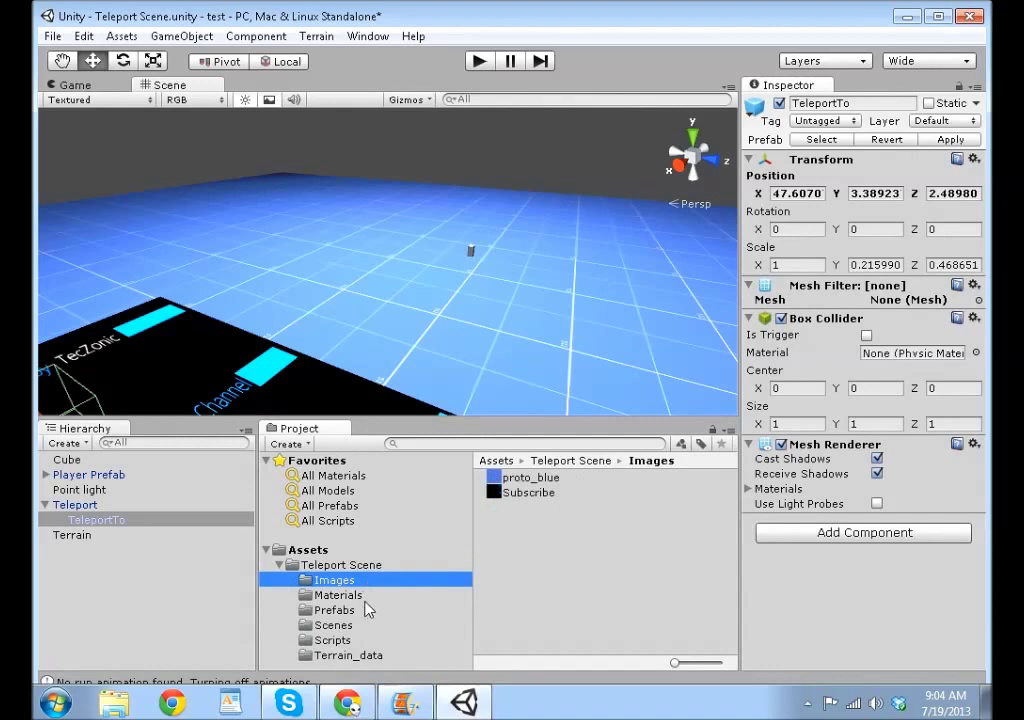
{"action": "left_click", "coordinate": [379, 597]}
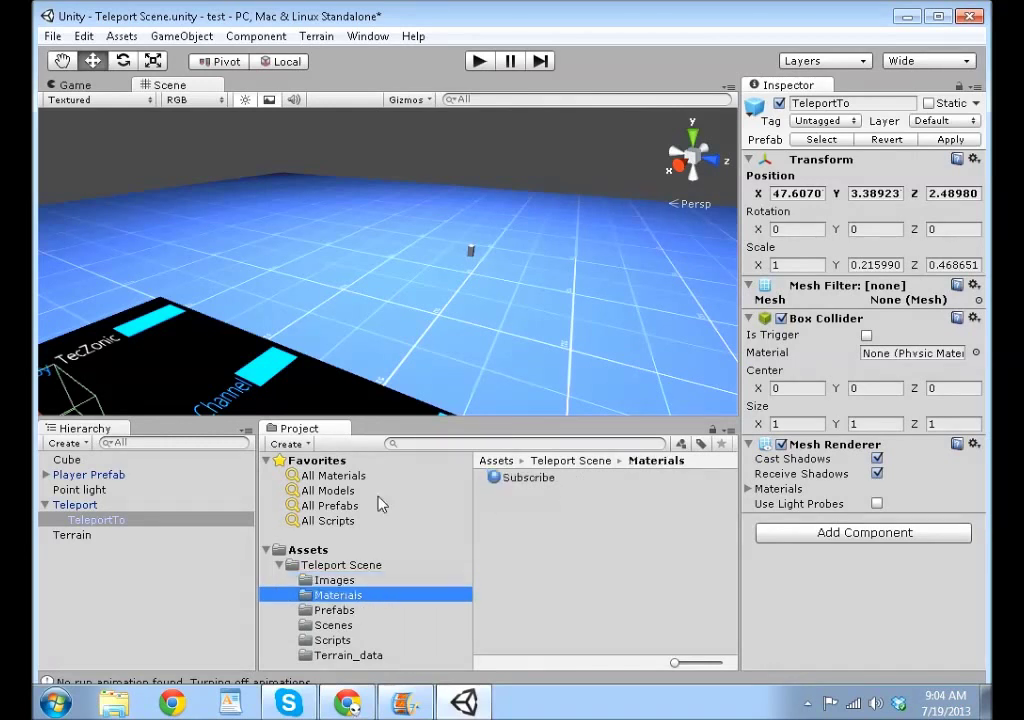